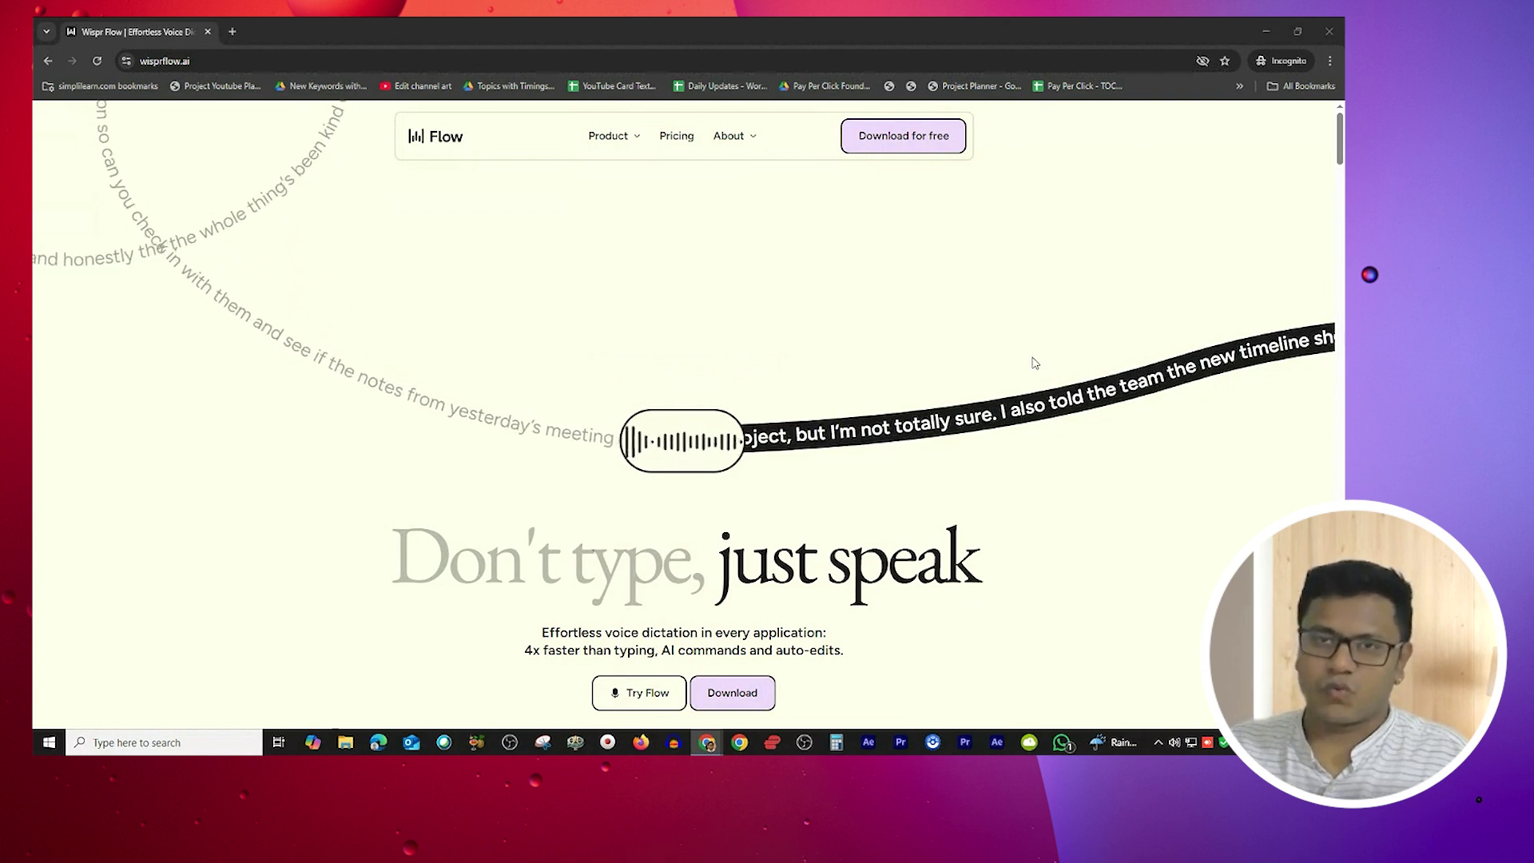
Scroll the wisprflow.ai home page through features and testimonials to the 'Start flowing' banner
scroll(1039, 359, down, 1)
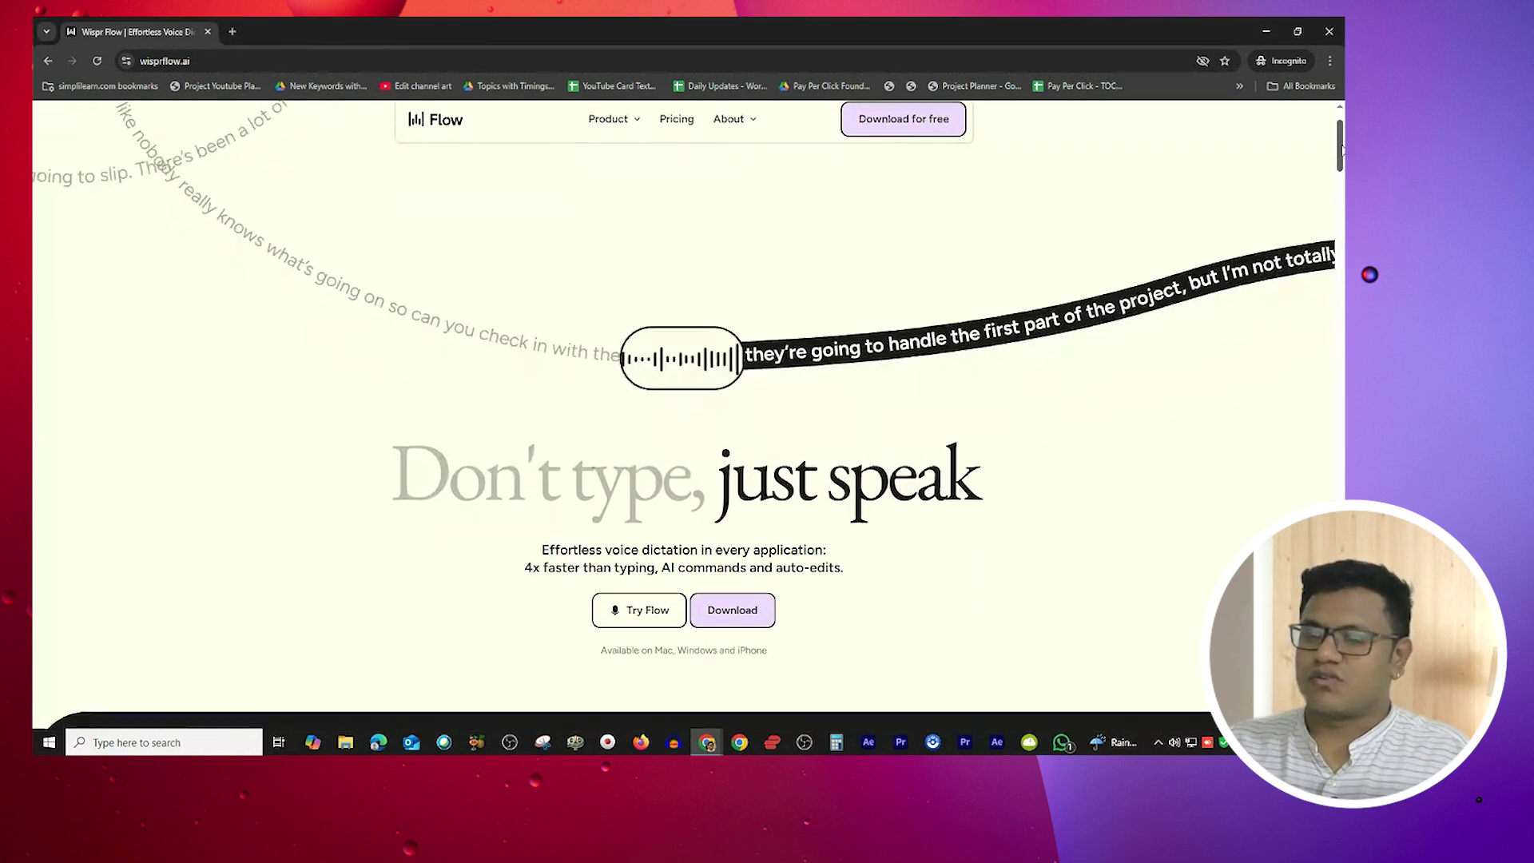
scroll(687, 399, down, 3)
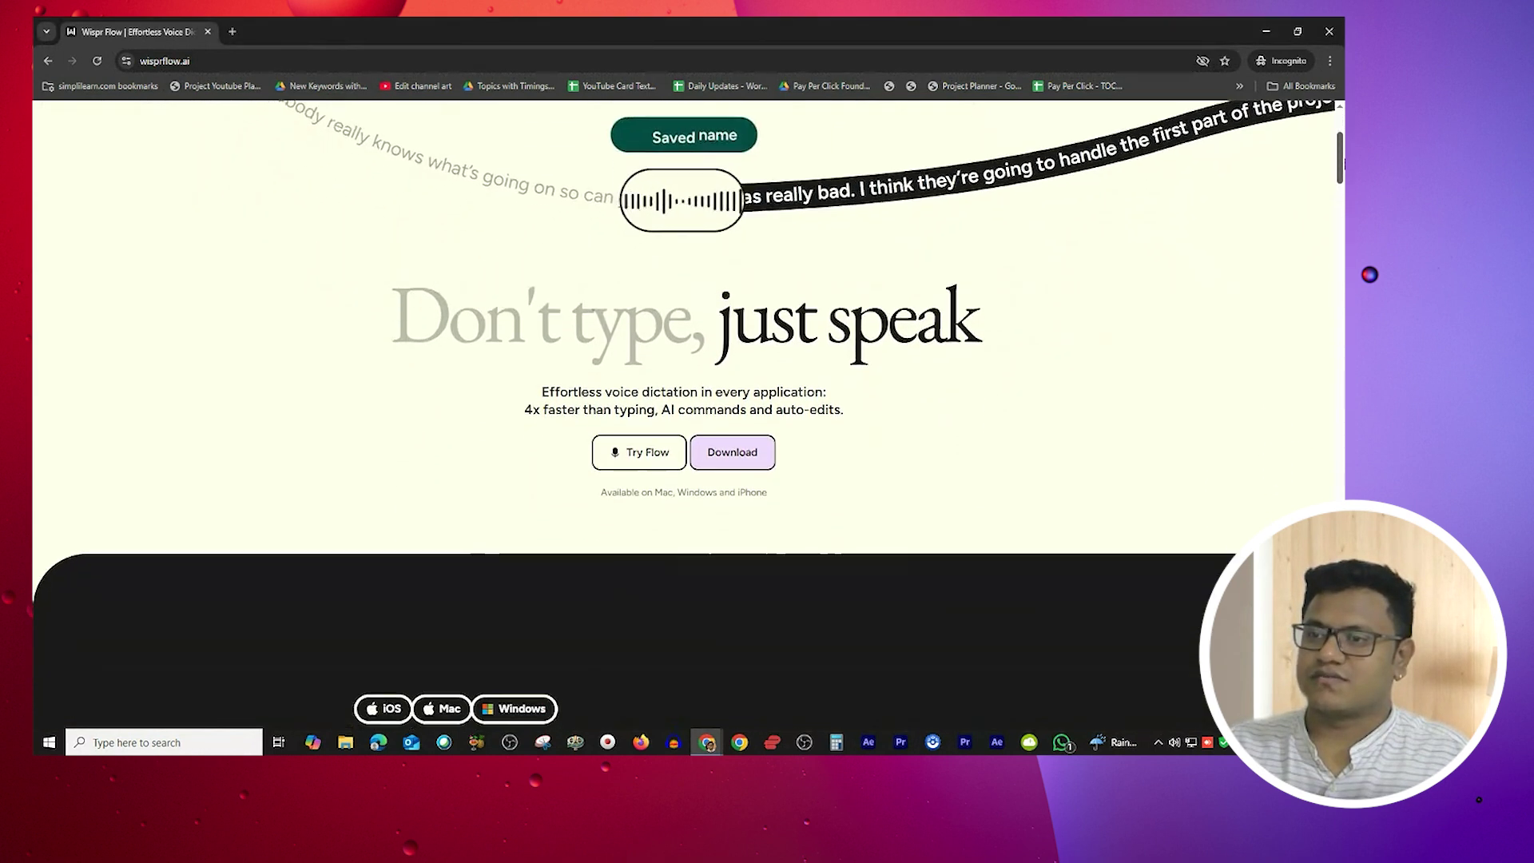
drag(1343, 169, 1341, 200)
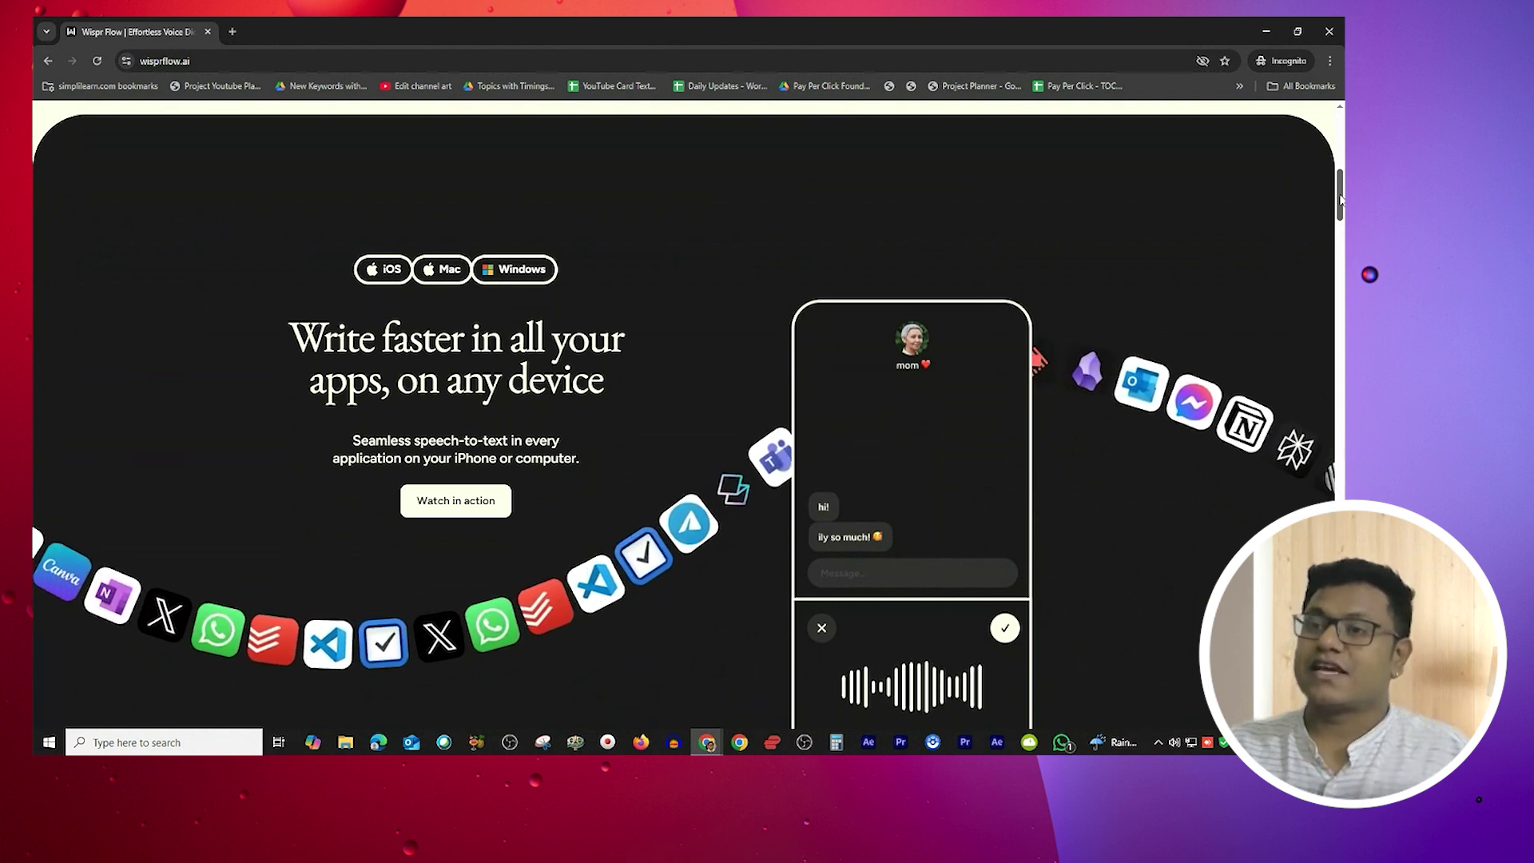
drag(1340, 198, 1339, 203)
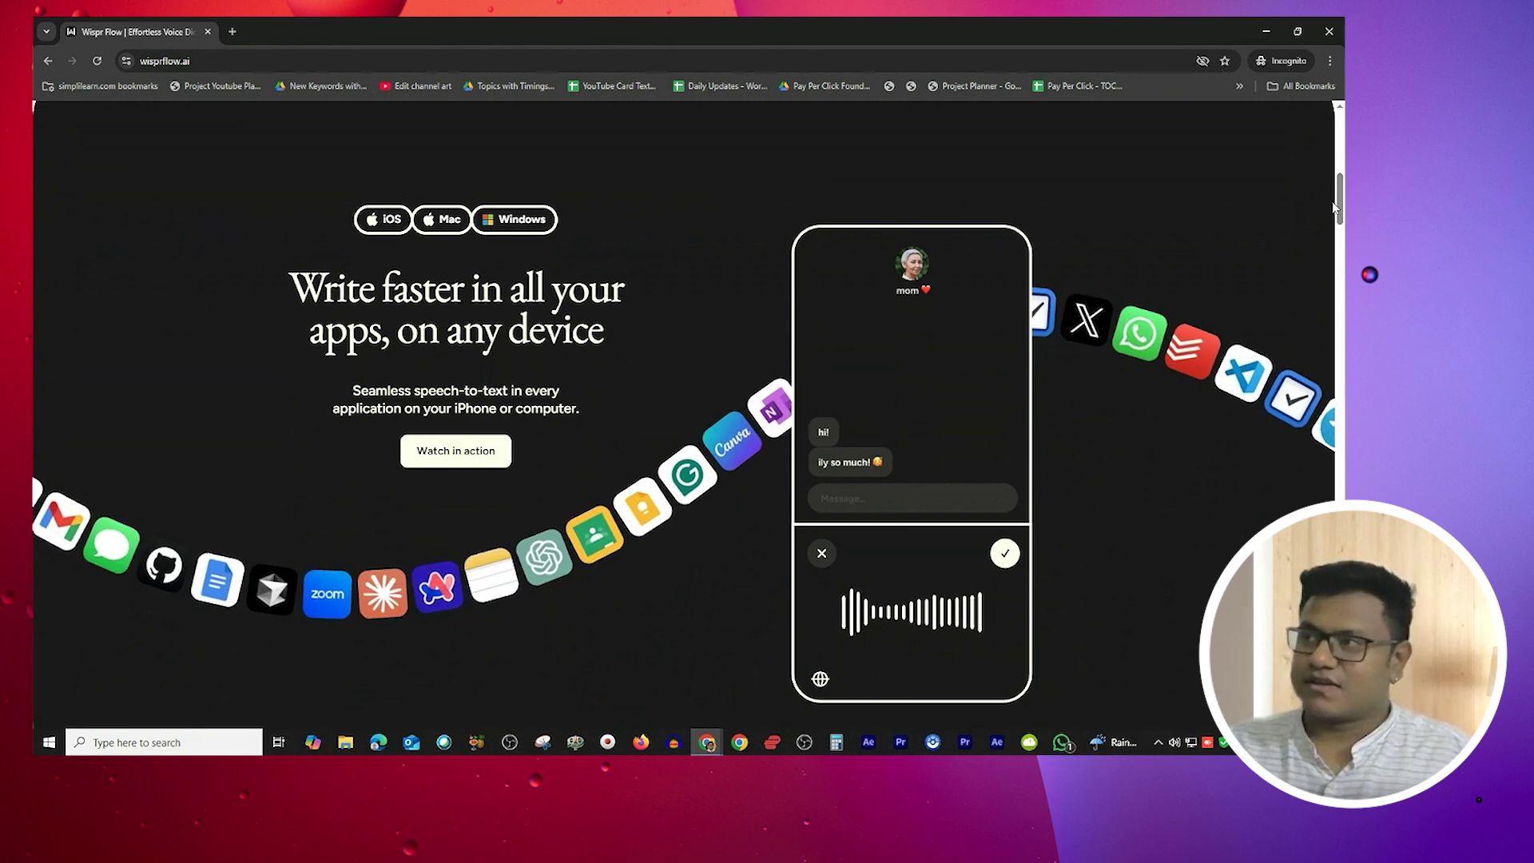
drag(1340, 204, 1340, 280)
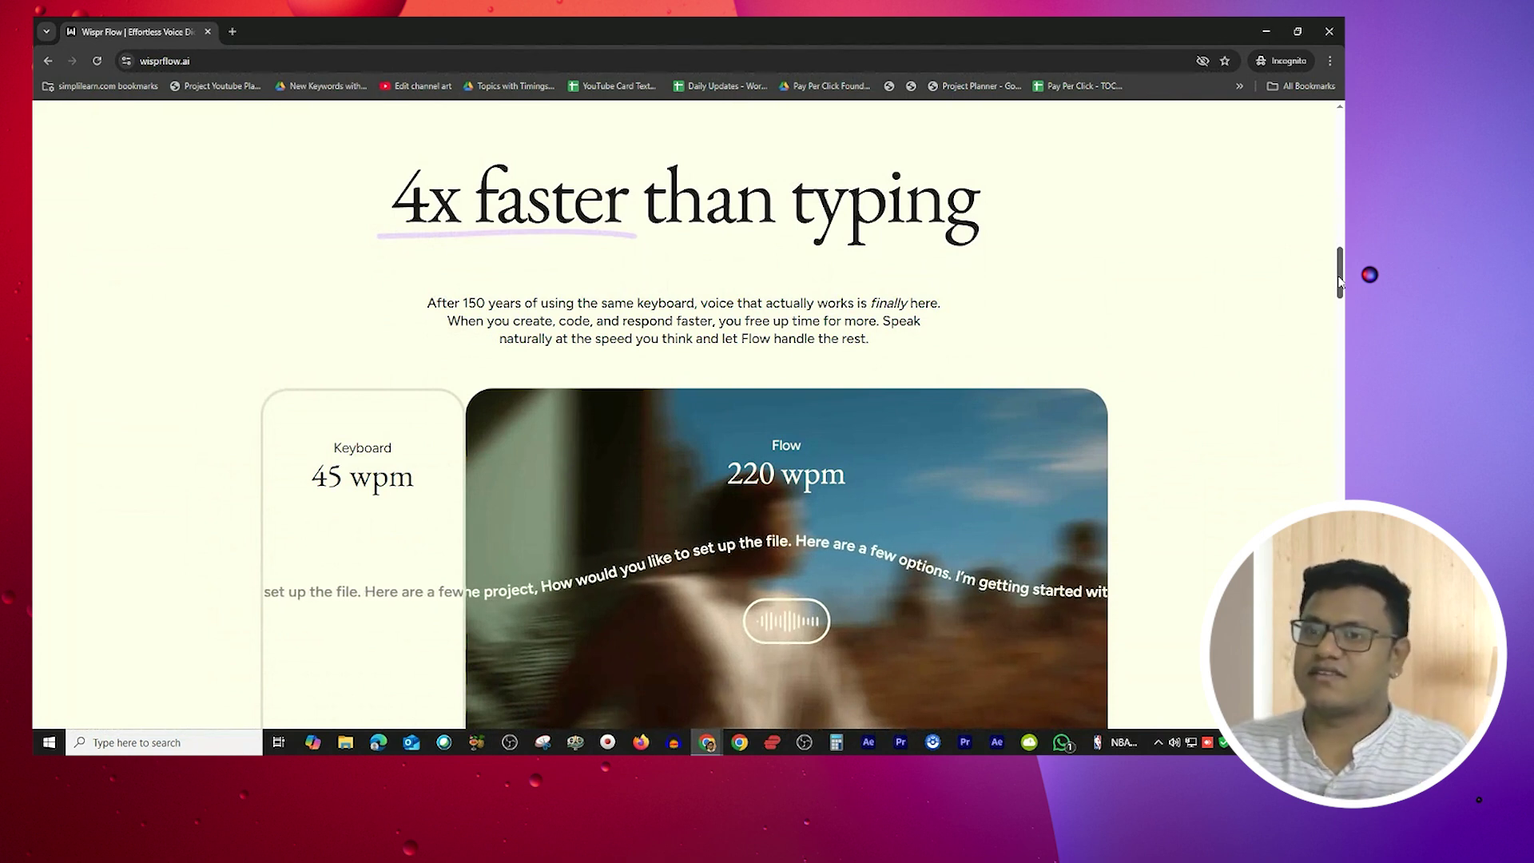
drag(1341, 281, 1342, 497)
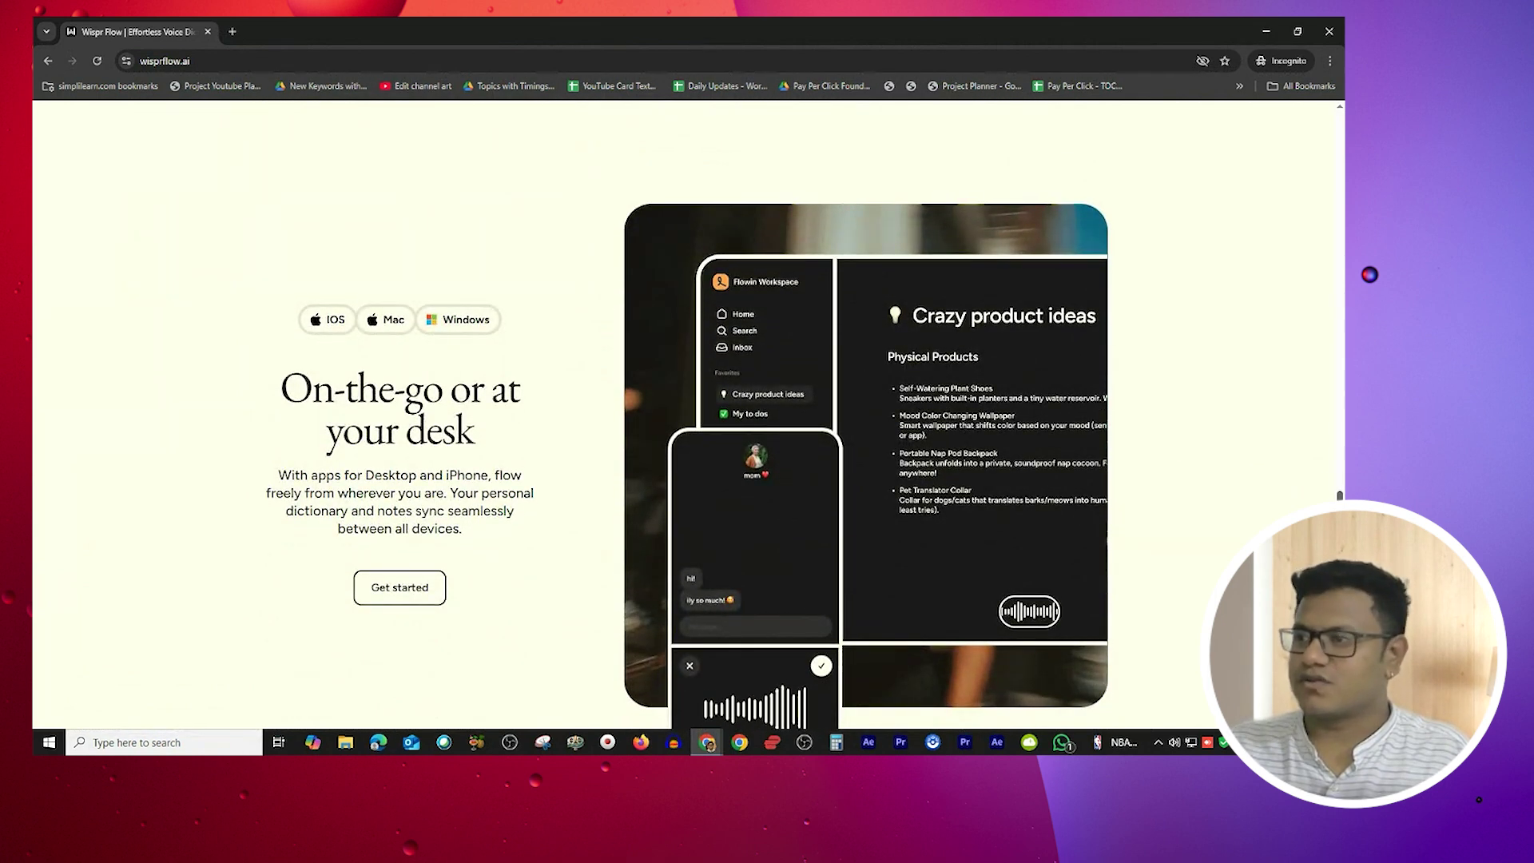
scroll(1105, 412, down, 6)
scroll(1369, 274, down, 8)
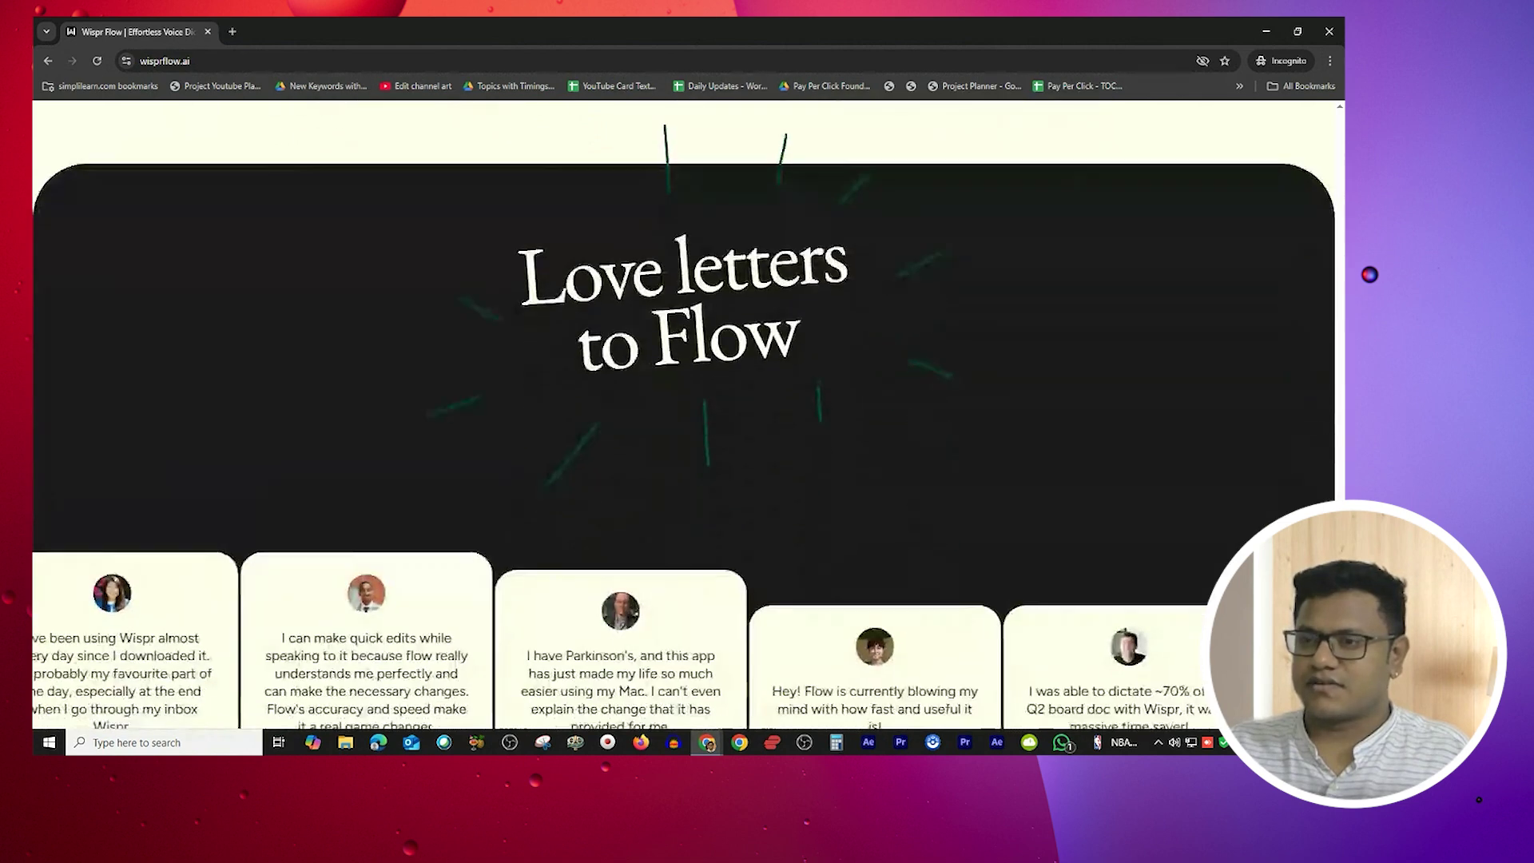
scroll(1369, 274, down, 8)
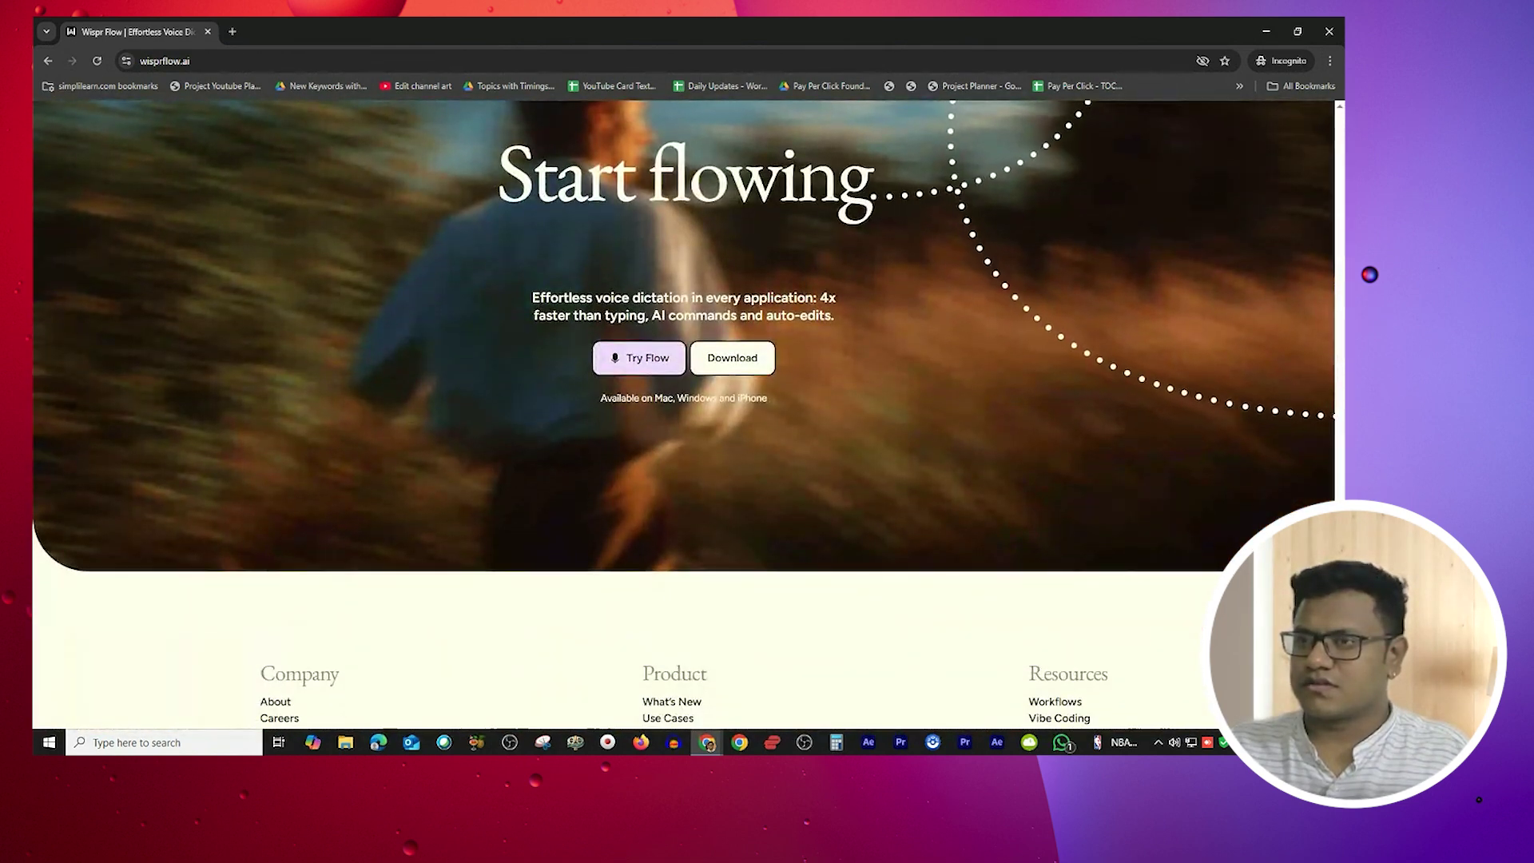
scroll(1161, 551, up, 2)
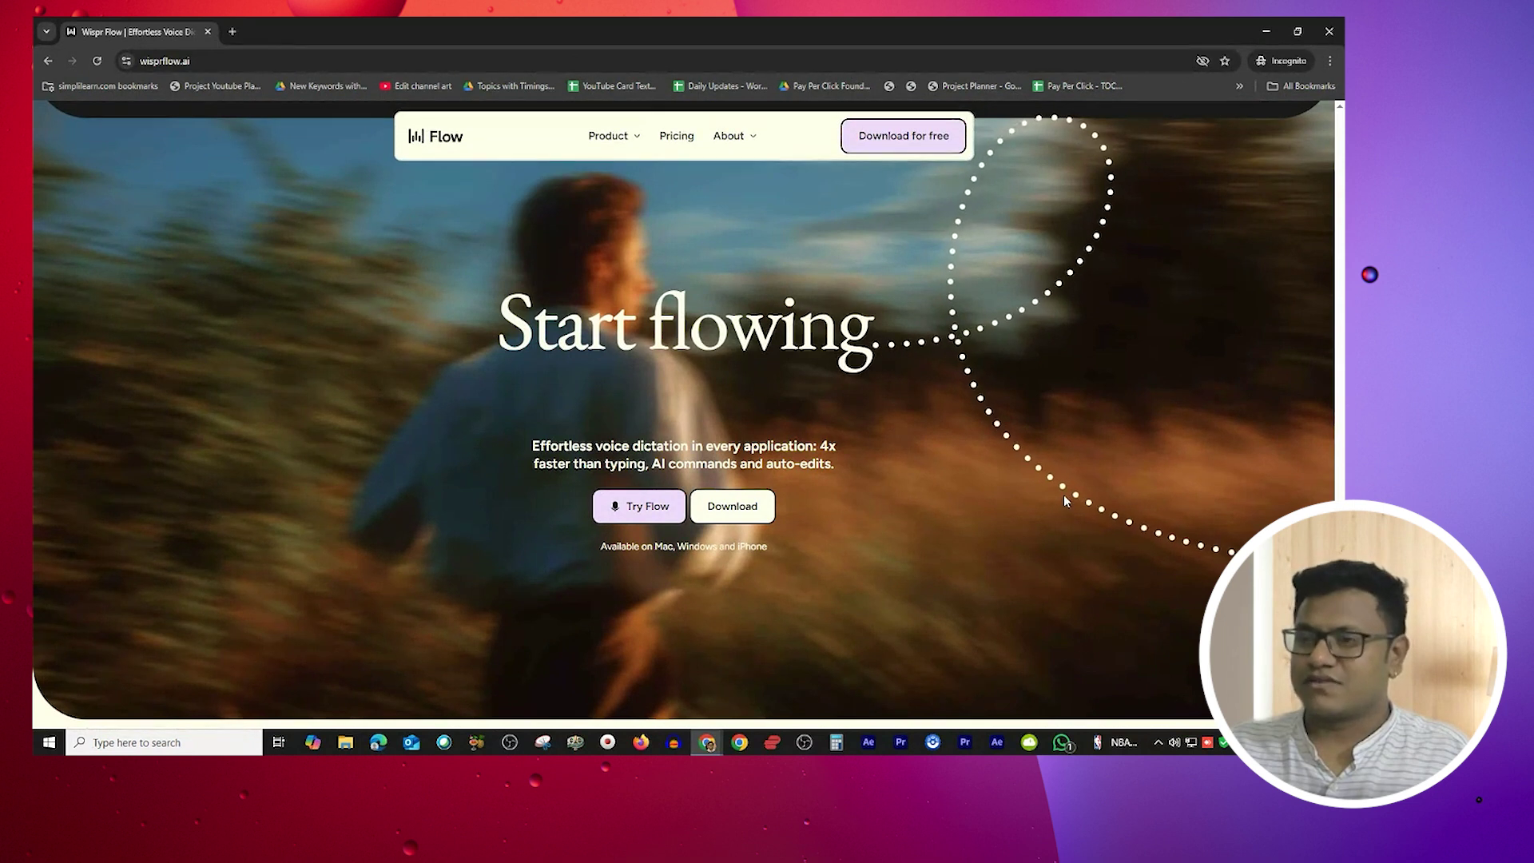
Launch the Try Flow web demo, allow microphone access while visiting, and hold Ctrl to dictate
click(648, 506)
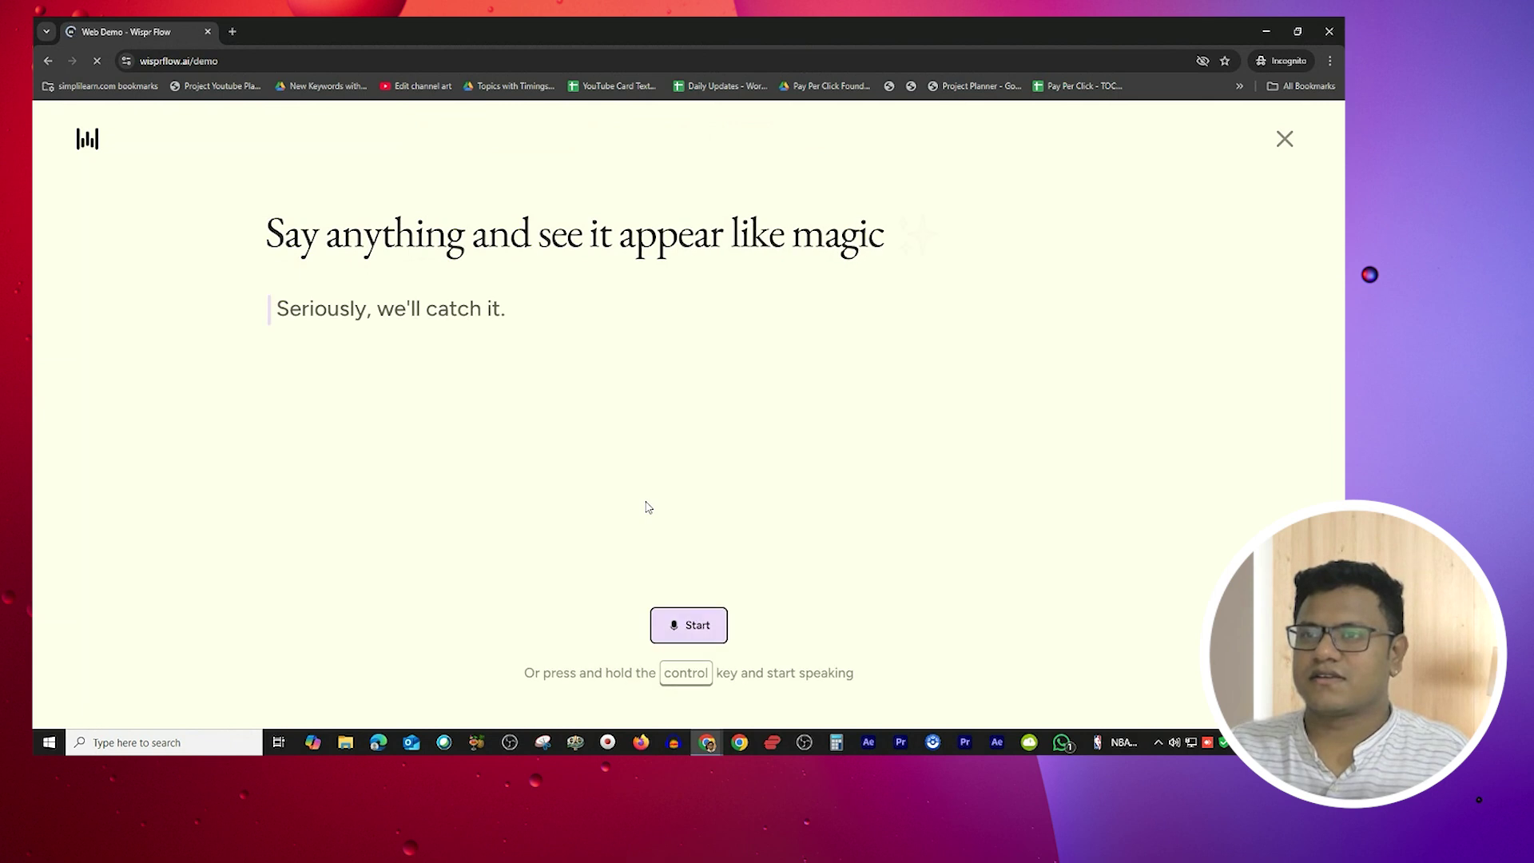
click(285, 156)
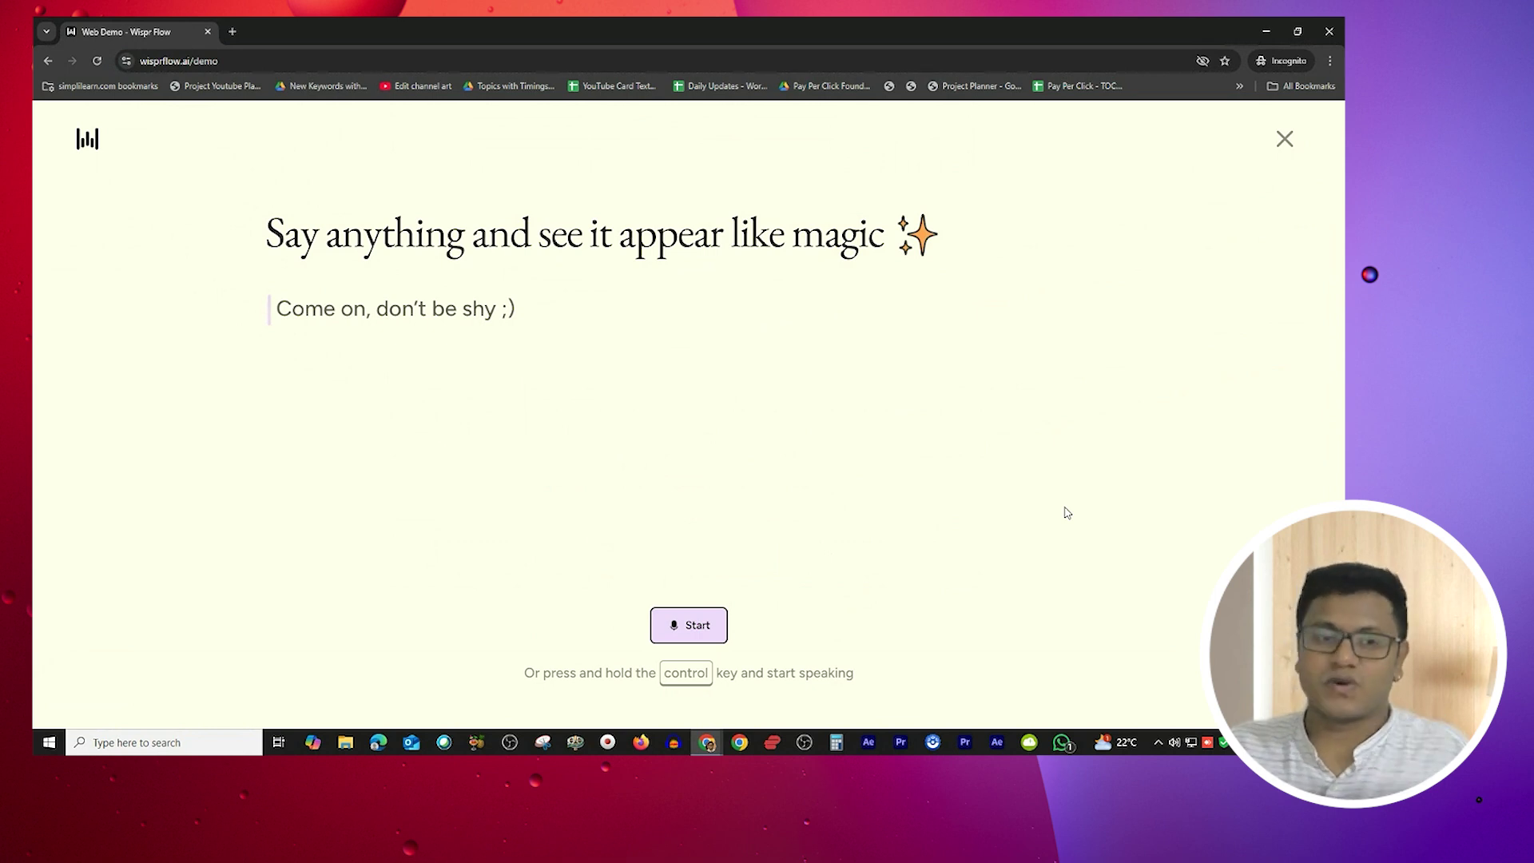
key(ctrl)
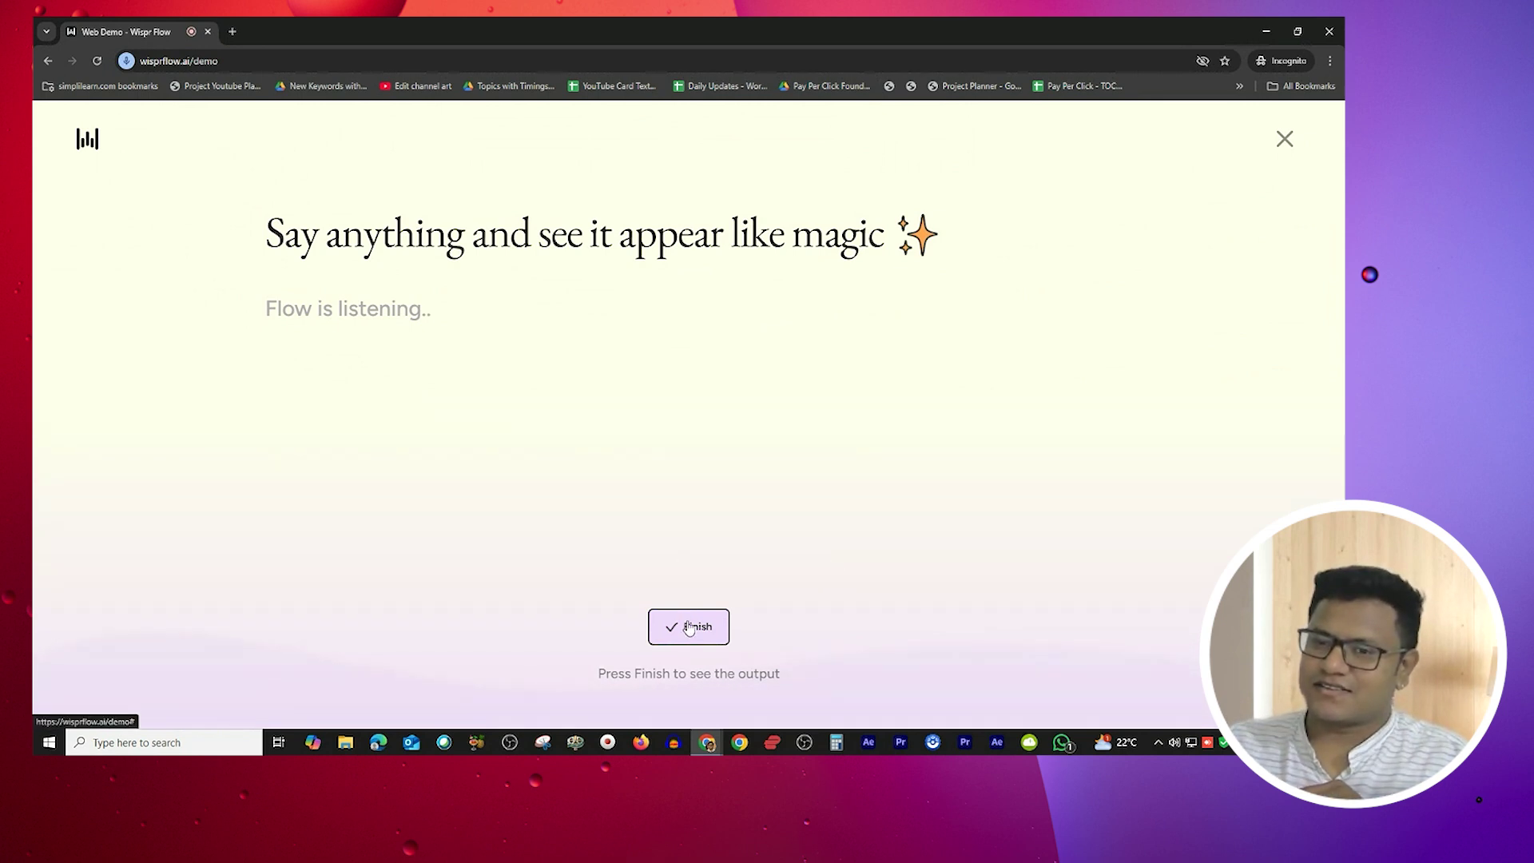
Finish the demo dictation so the YouTube tutorial paragraph appears, ending 'Let us start the tutorial.'
click(688, 628)
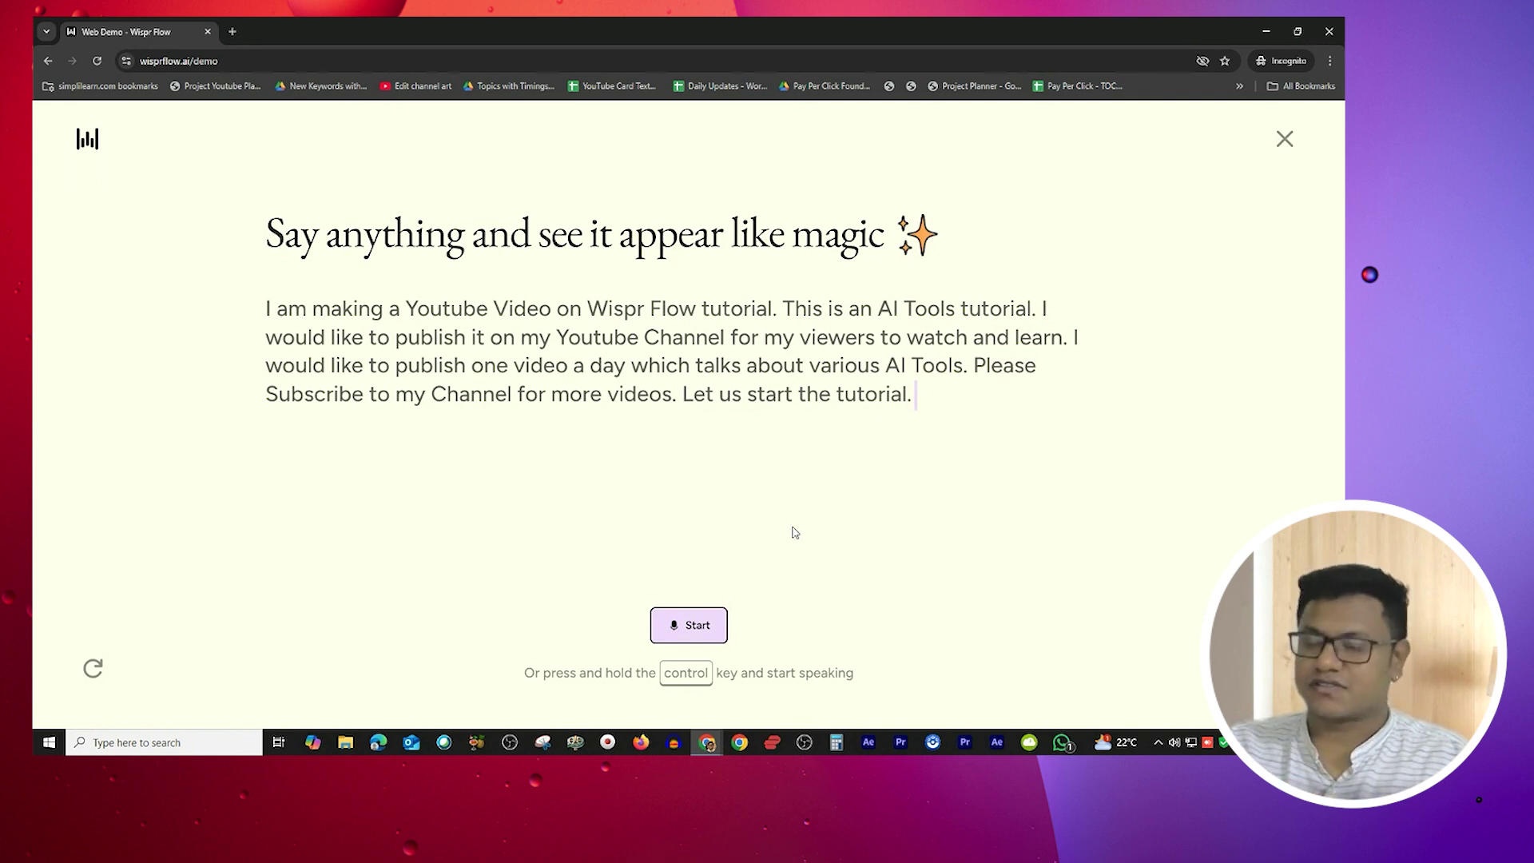
Download the free Windows installer for Flow, save it, and launch the .exe
key(alt+Left)
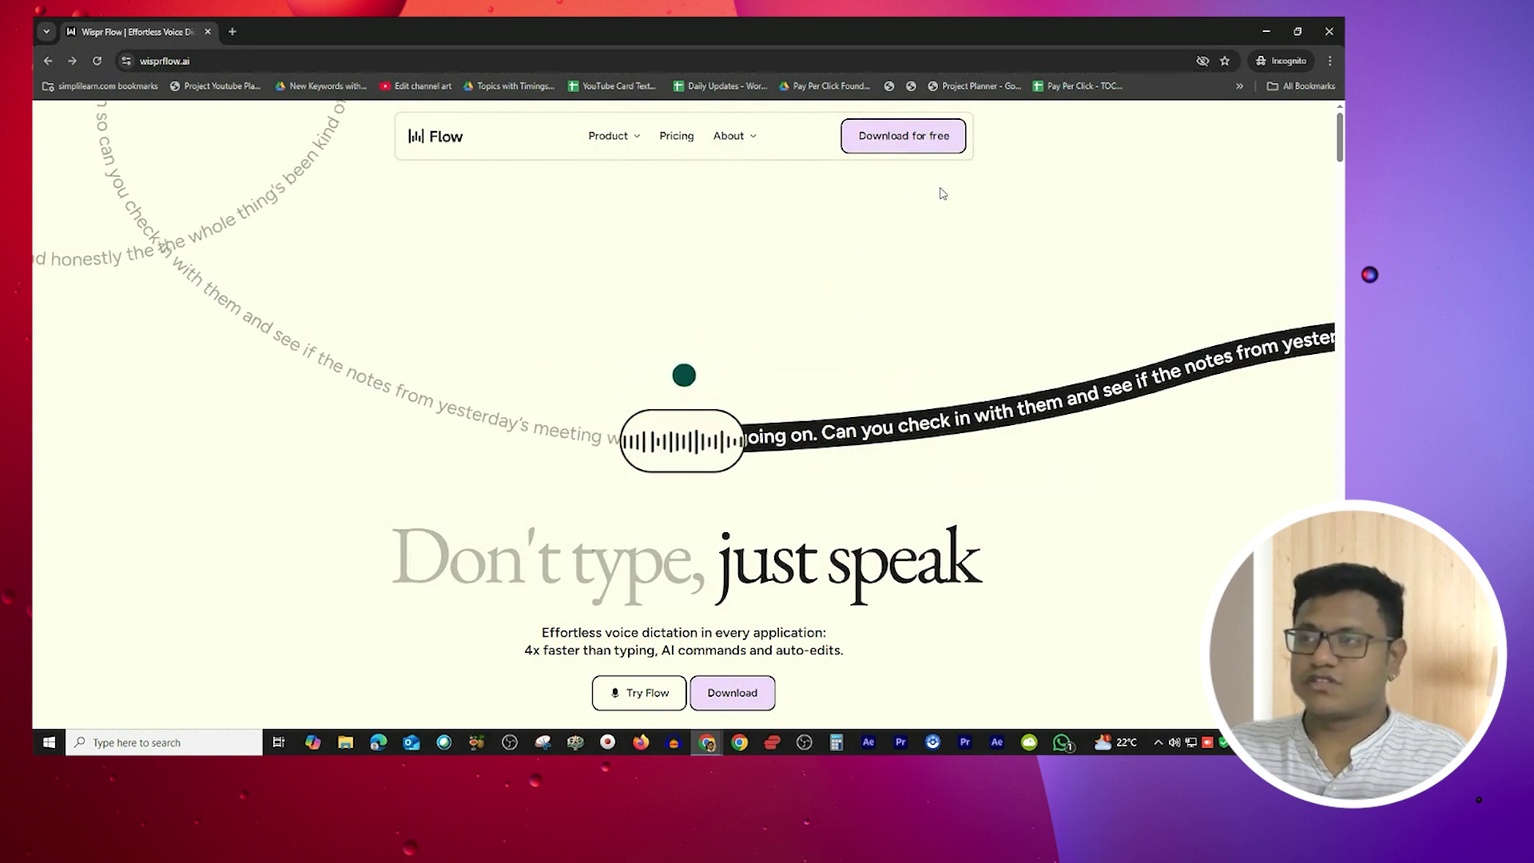
click(924, 148)
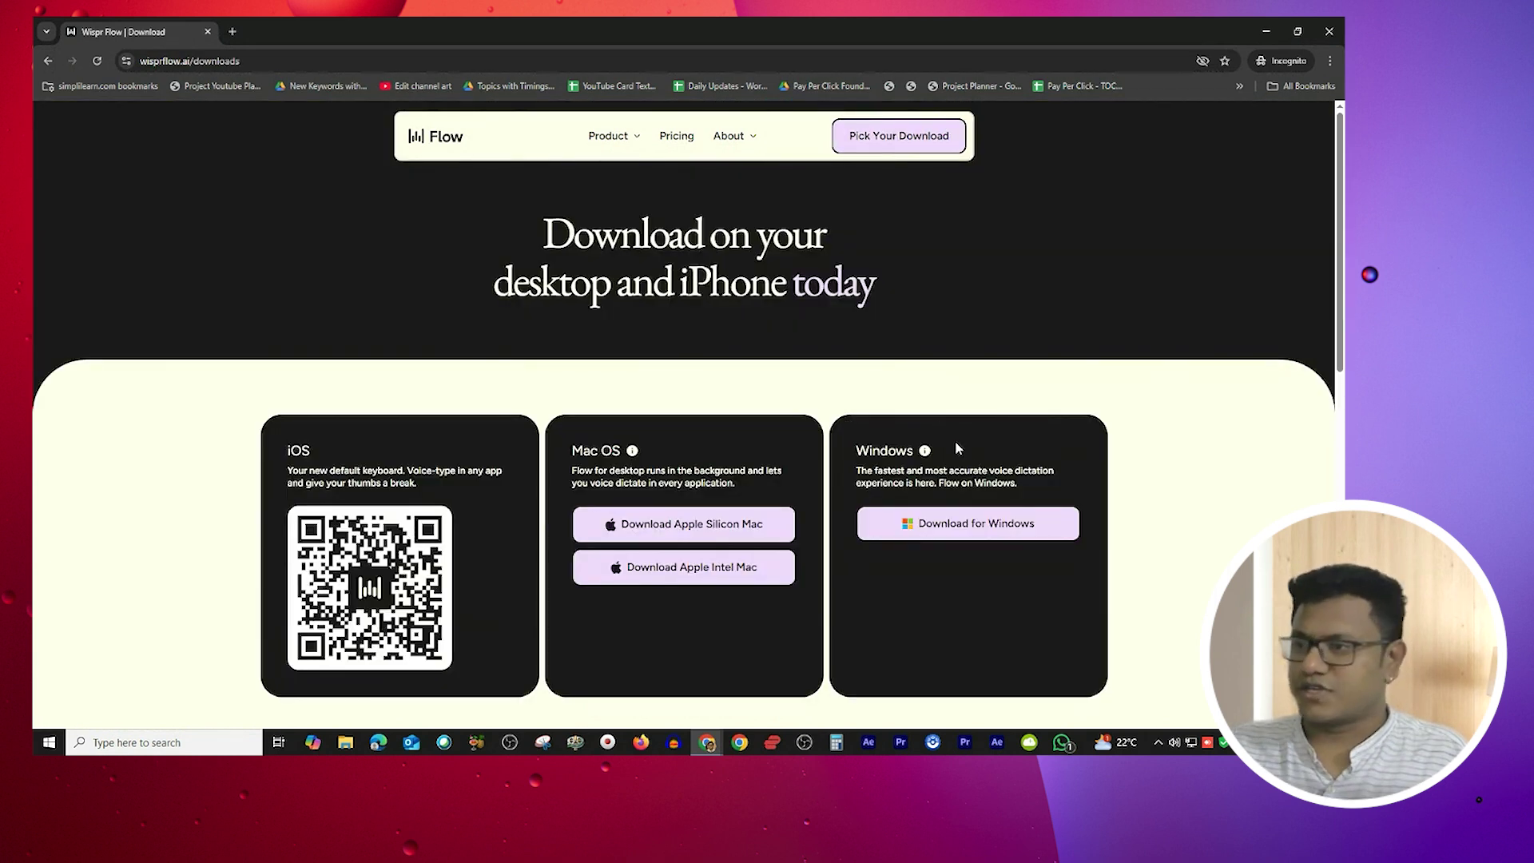
click(1006, 532)
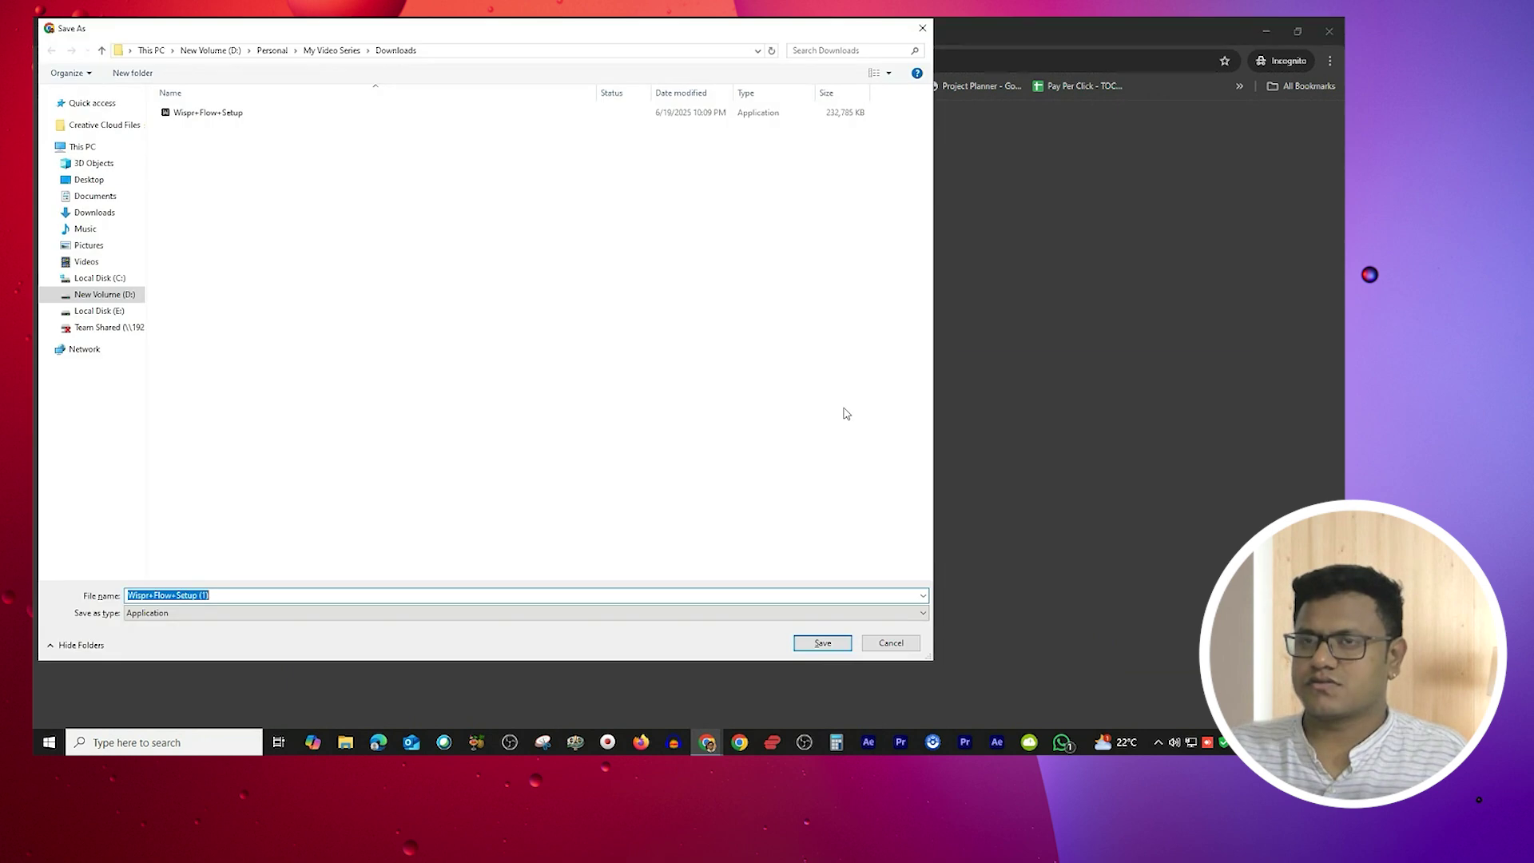
click(815, 642)
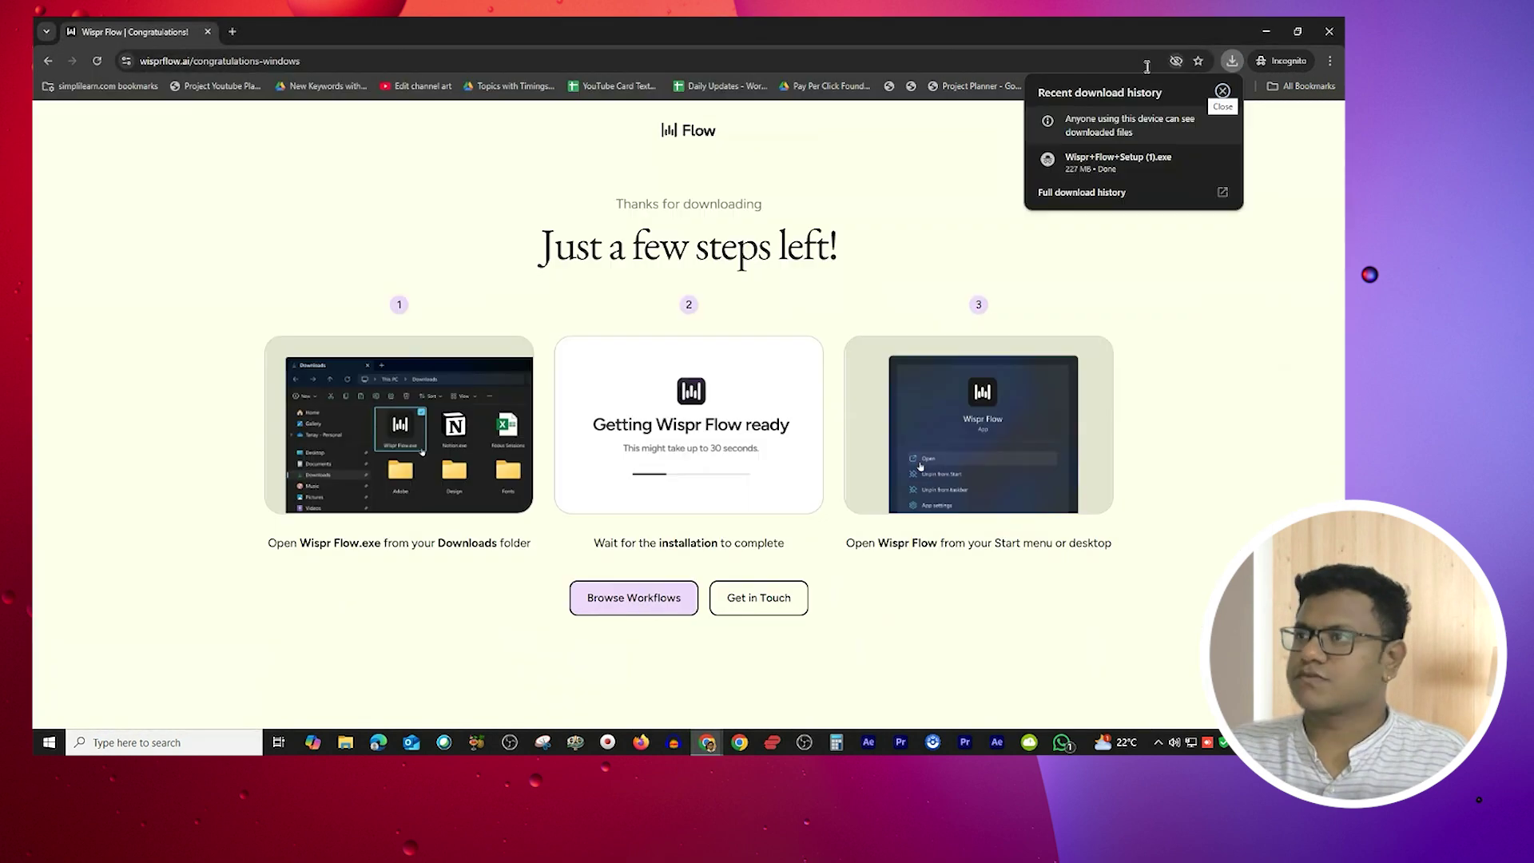
click(1117, 163)
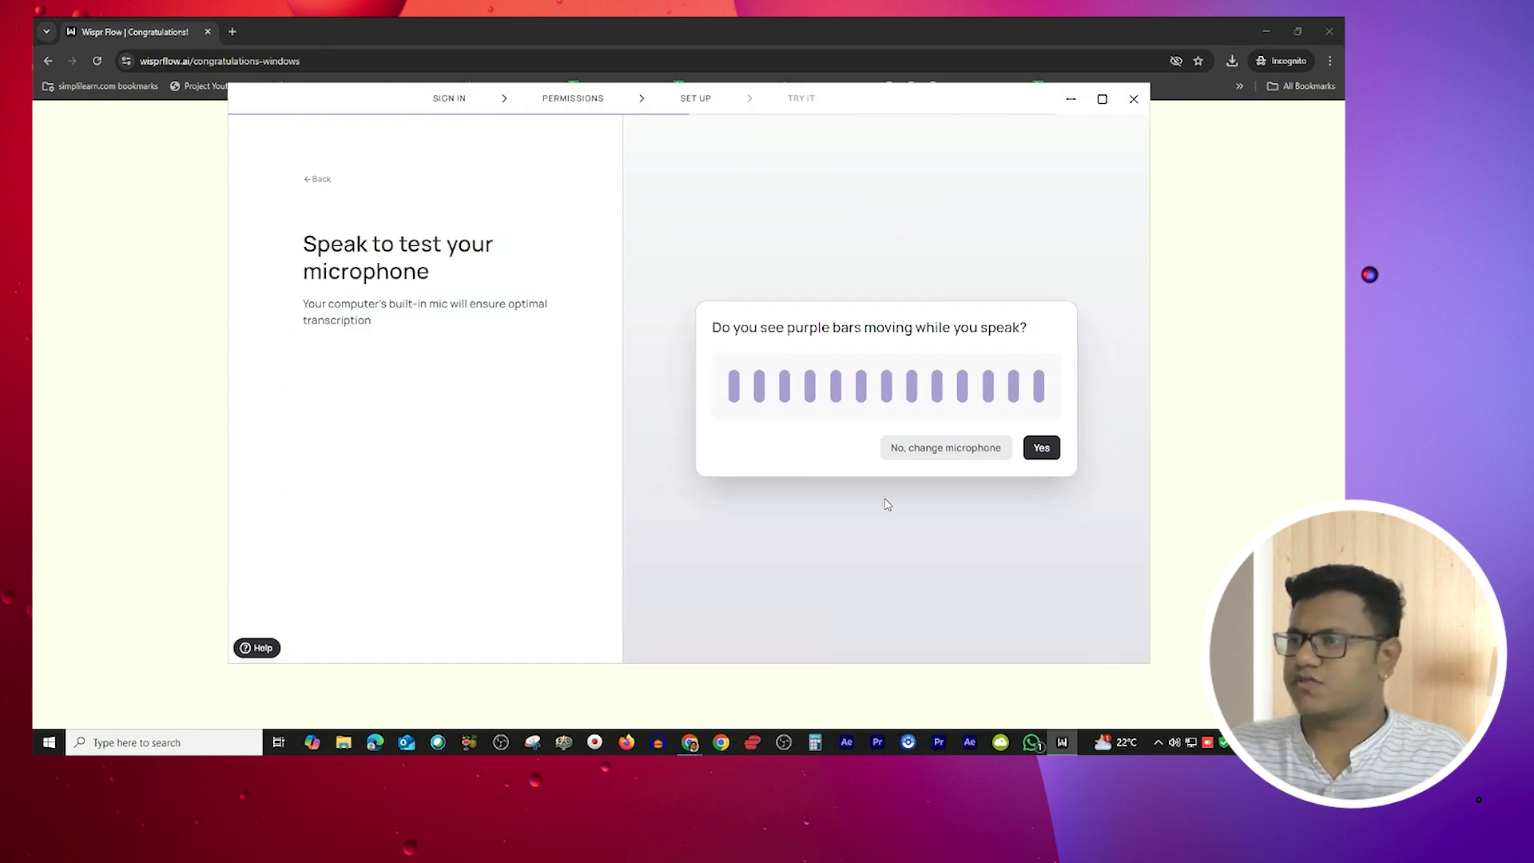
Confirm the microphone level bars and the Ctrl+Win shortcut keys work in setup
click(1041, 449)
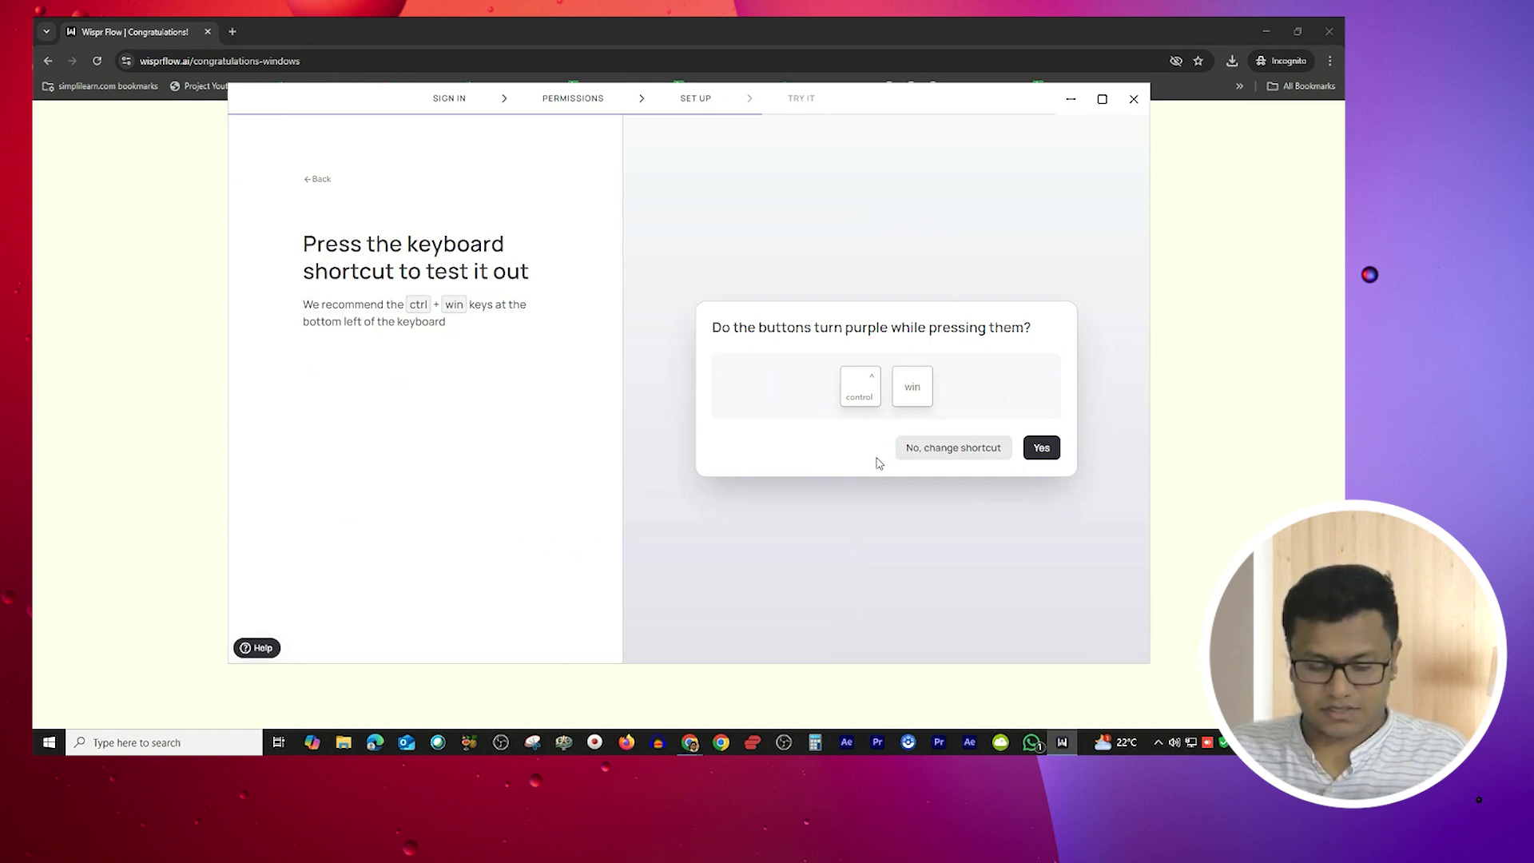
key(ctrl+super)
key(ctrl+super)
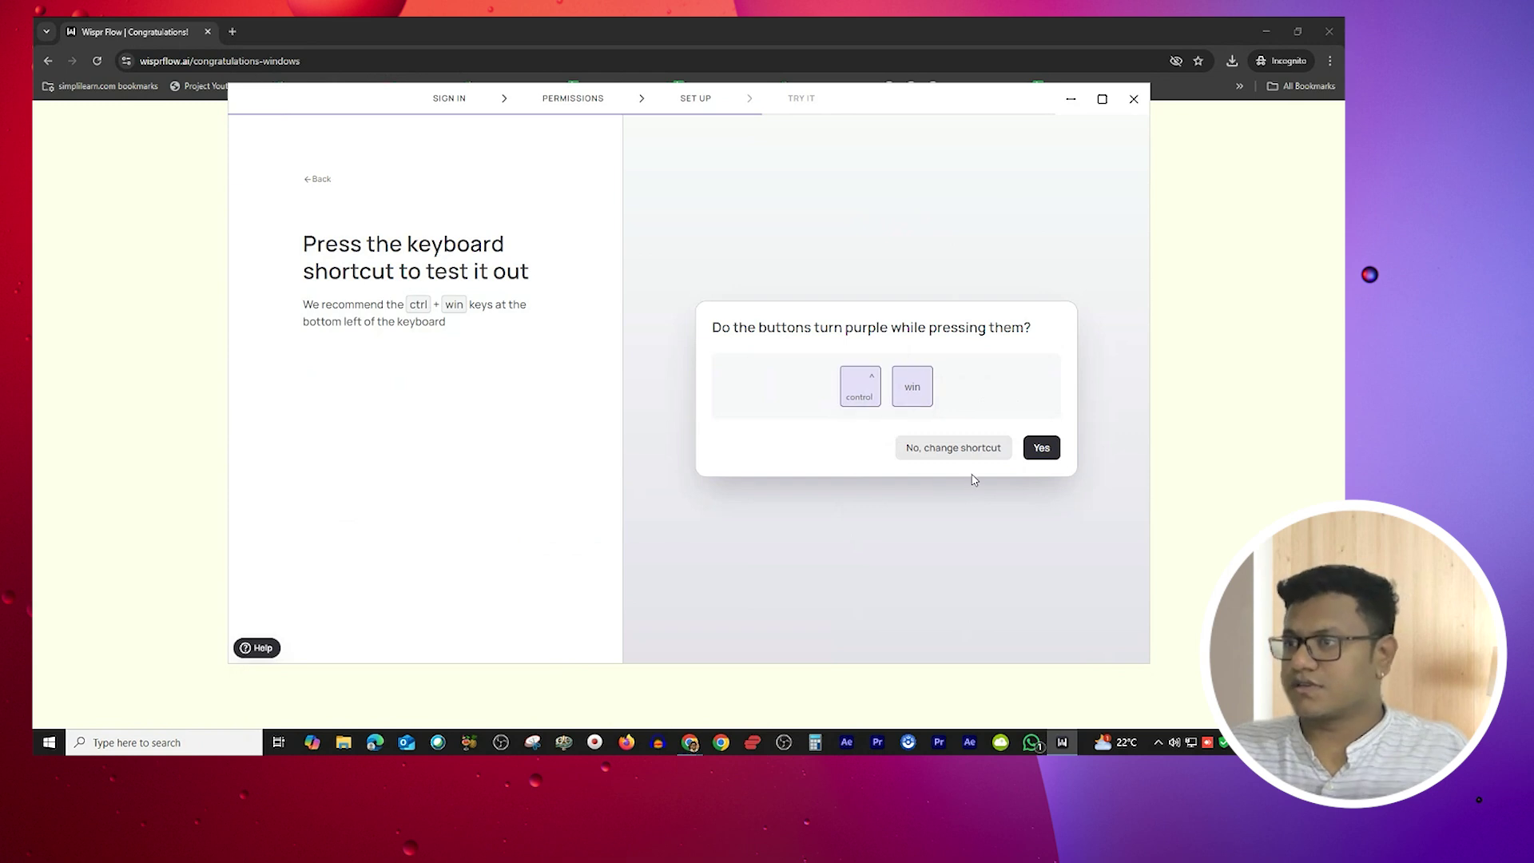
click(1040, 448)
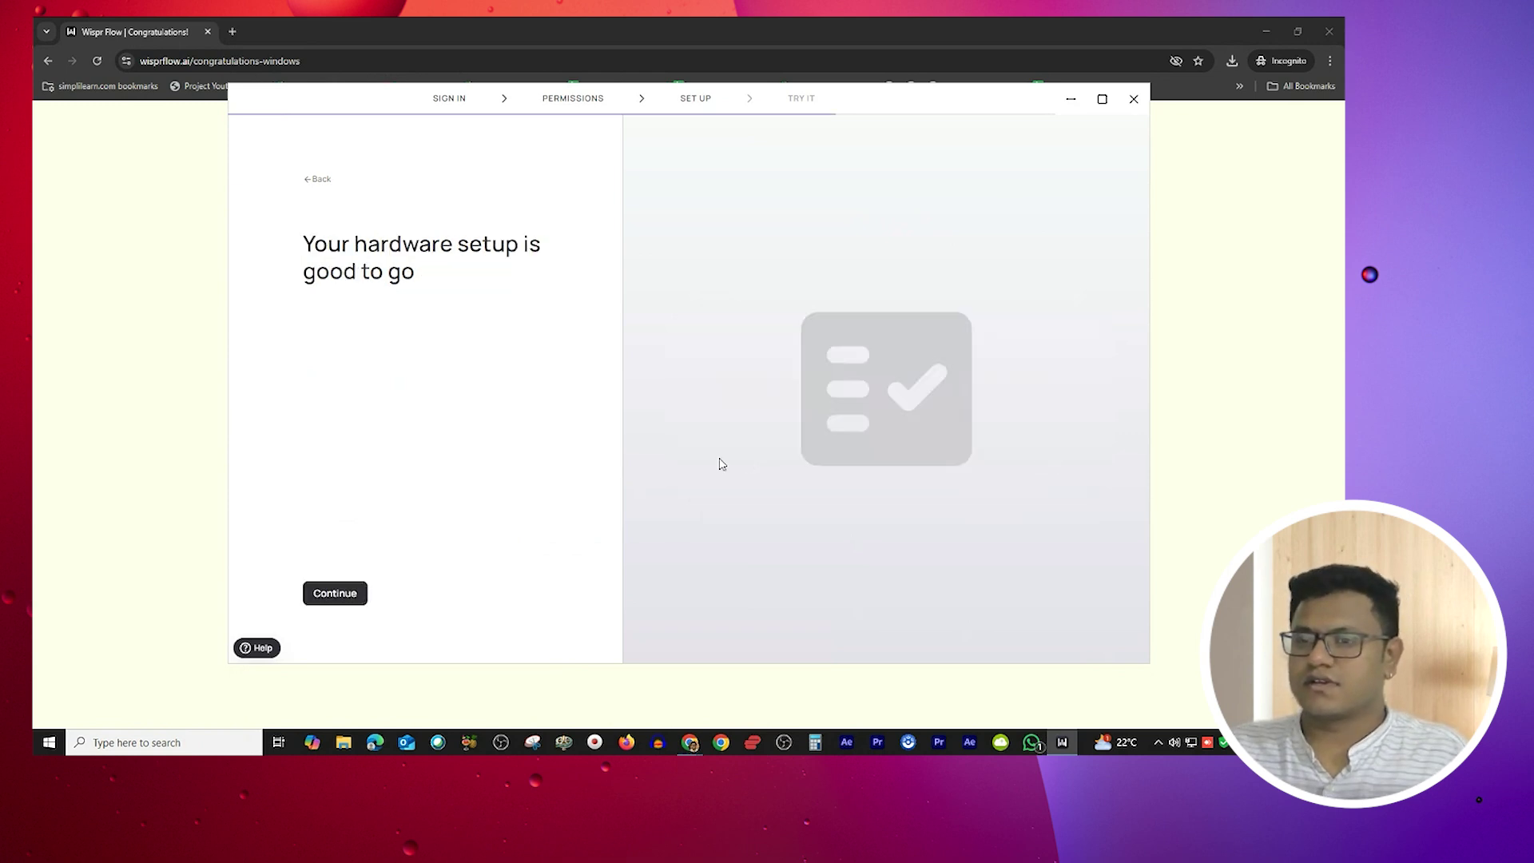
click(337, 593)
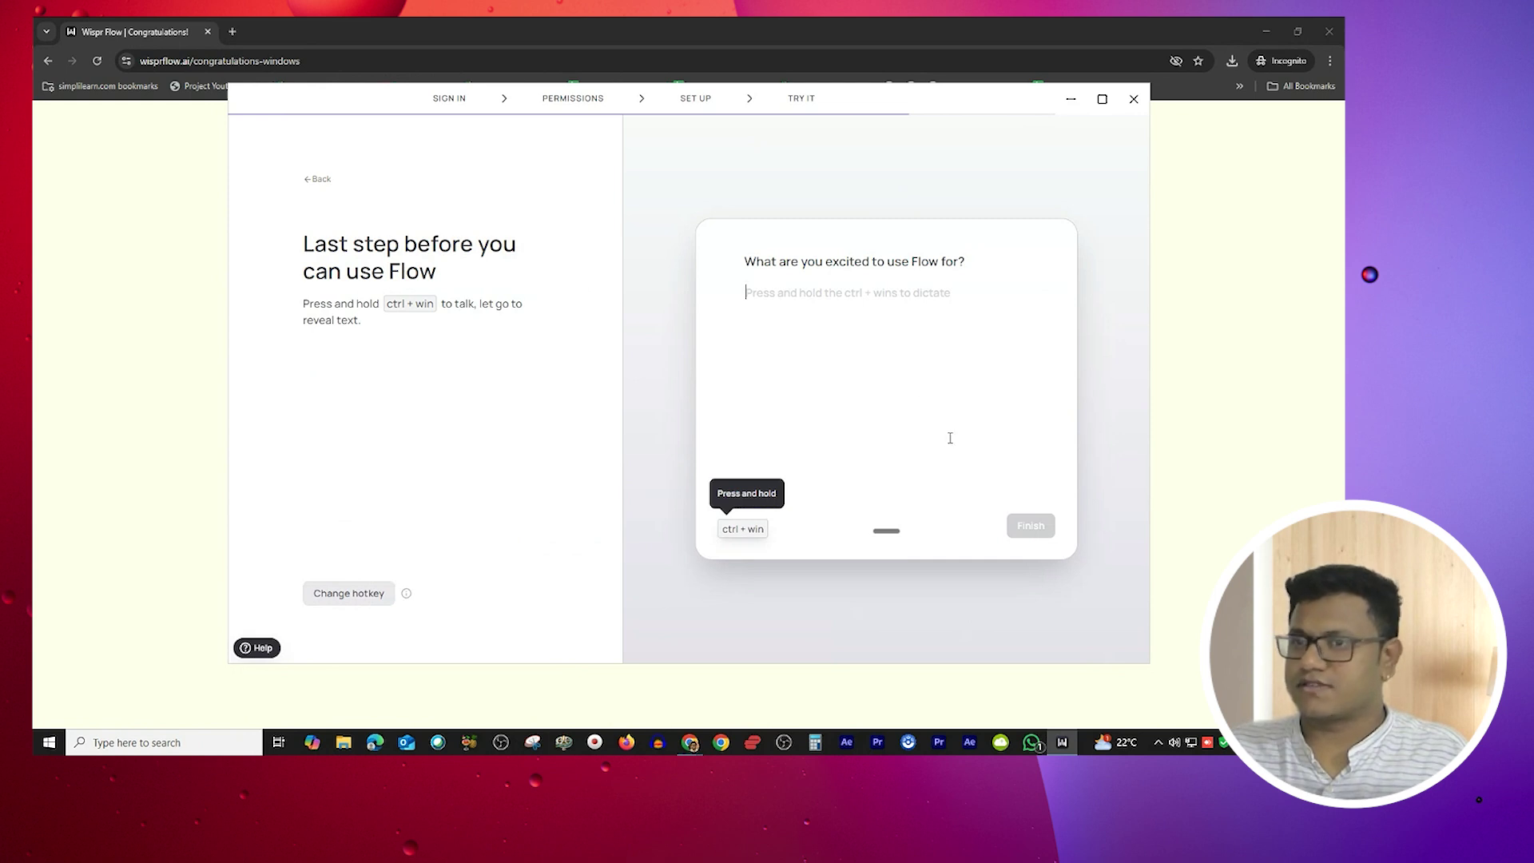
Dictate the note about prompting ChatGPT with Ctrl+Win, then finish onboarding
key(ctrl+super)
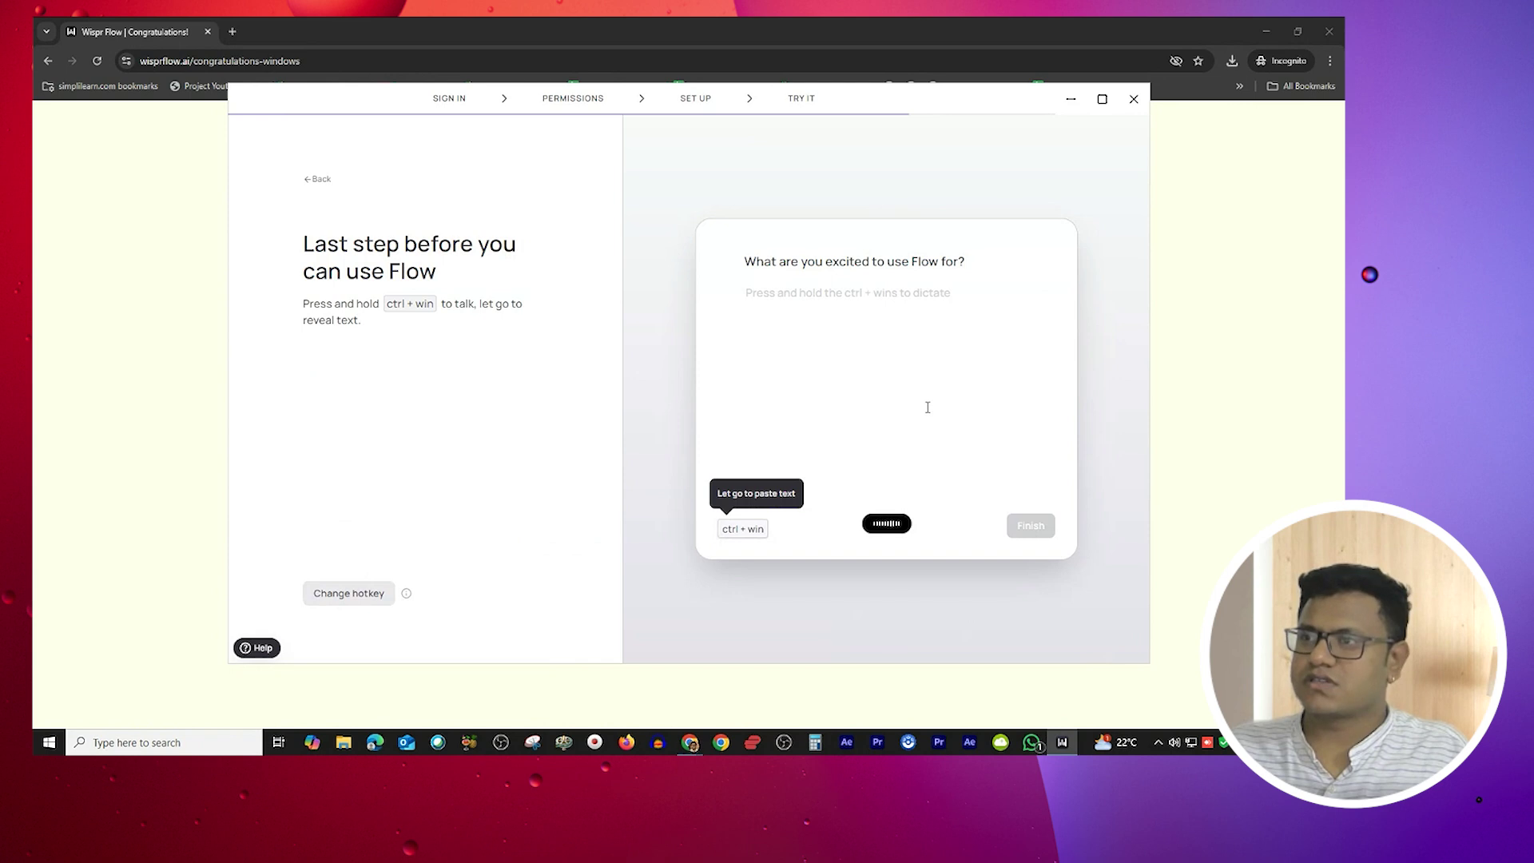
key(ctrl+super)
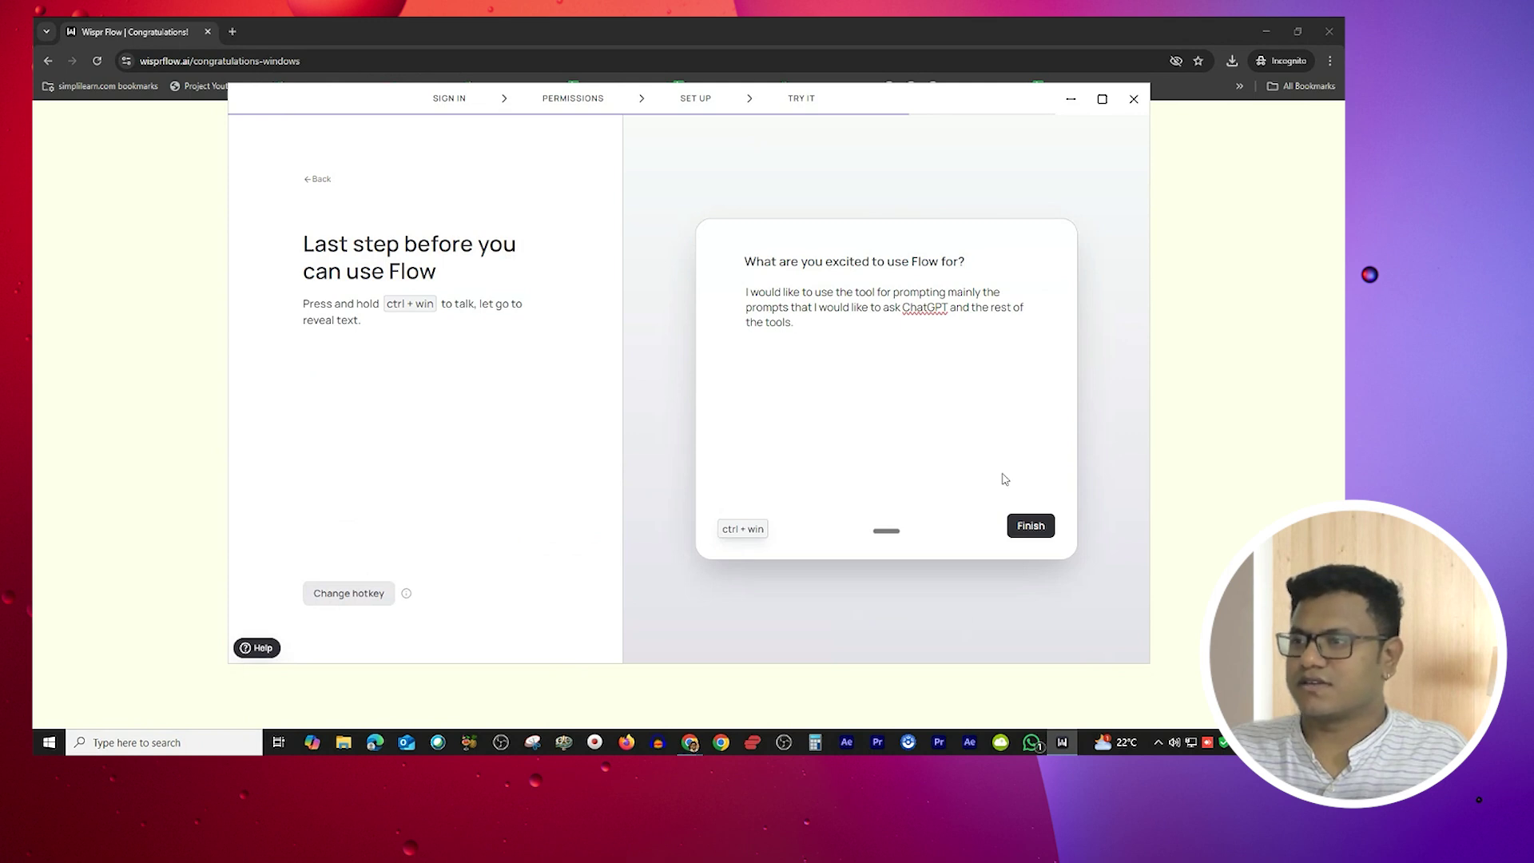
click(1026, 528)
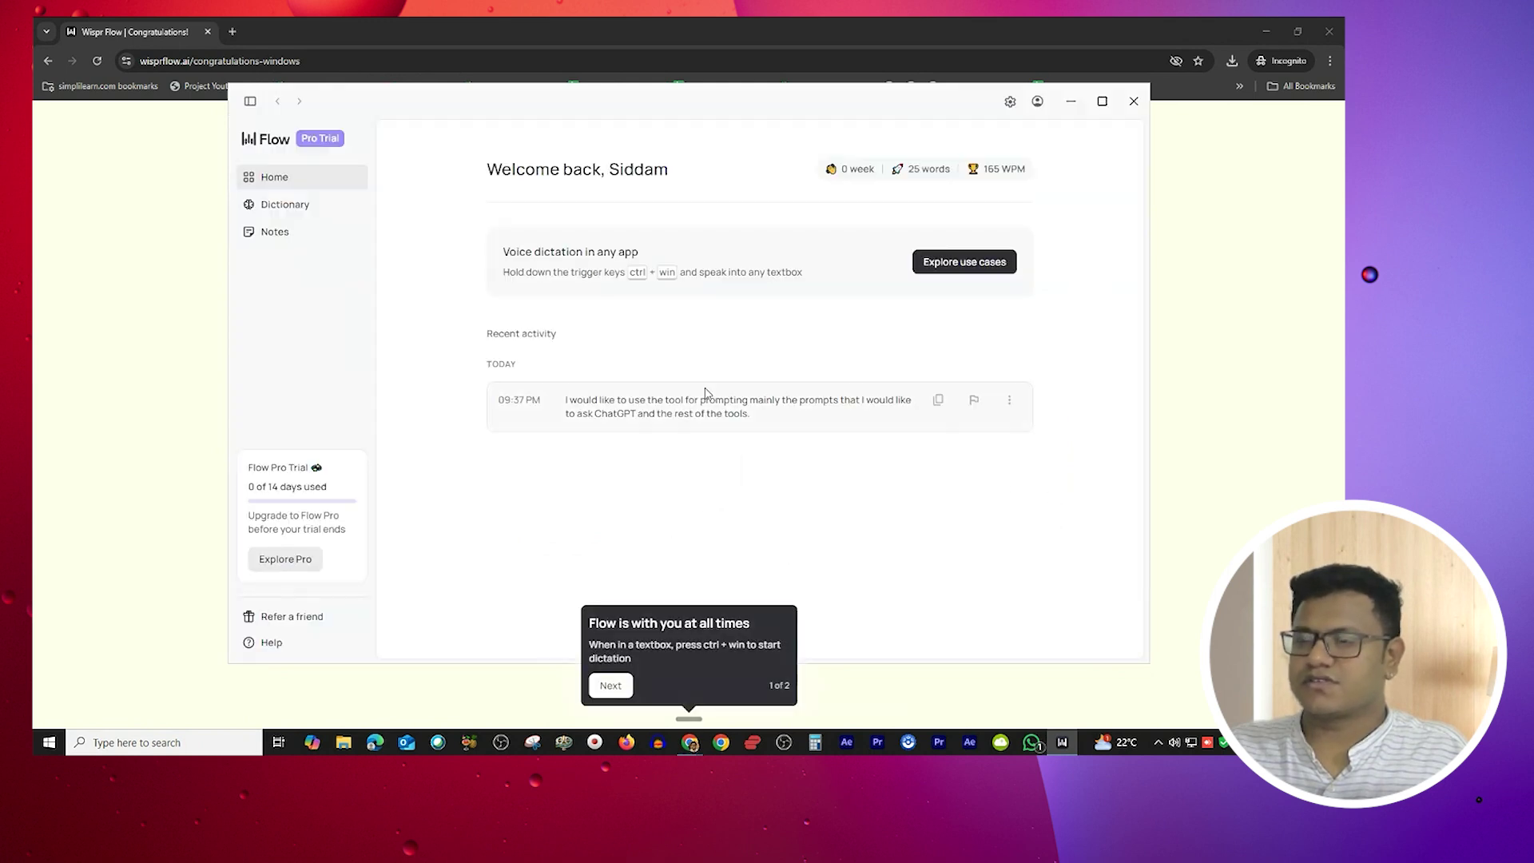
Step through the onboarding tips to Finish and tap Ctrl+Win three times to test dictation
click(610, 685)
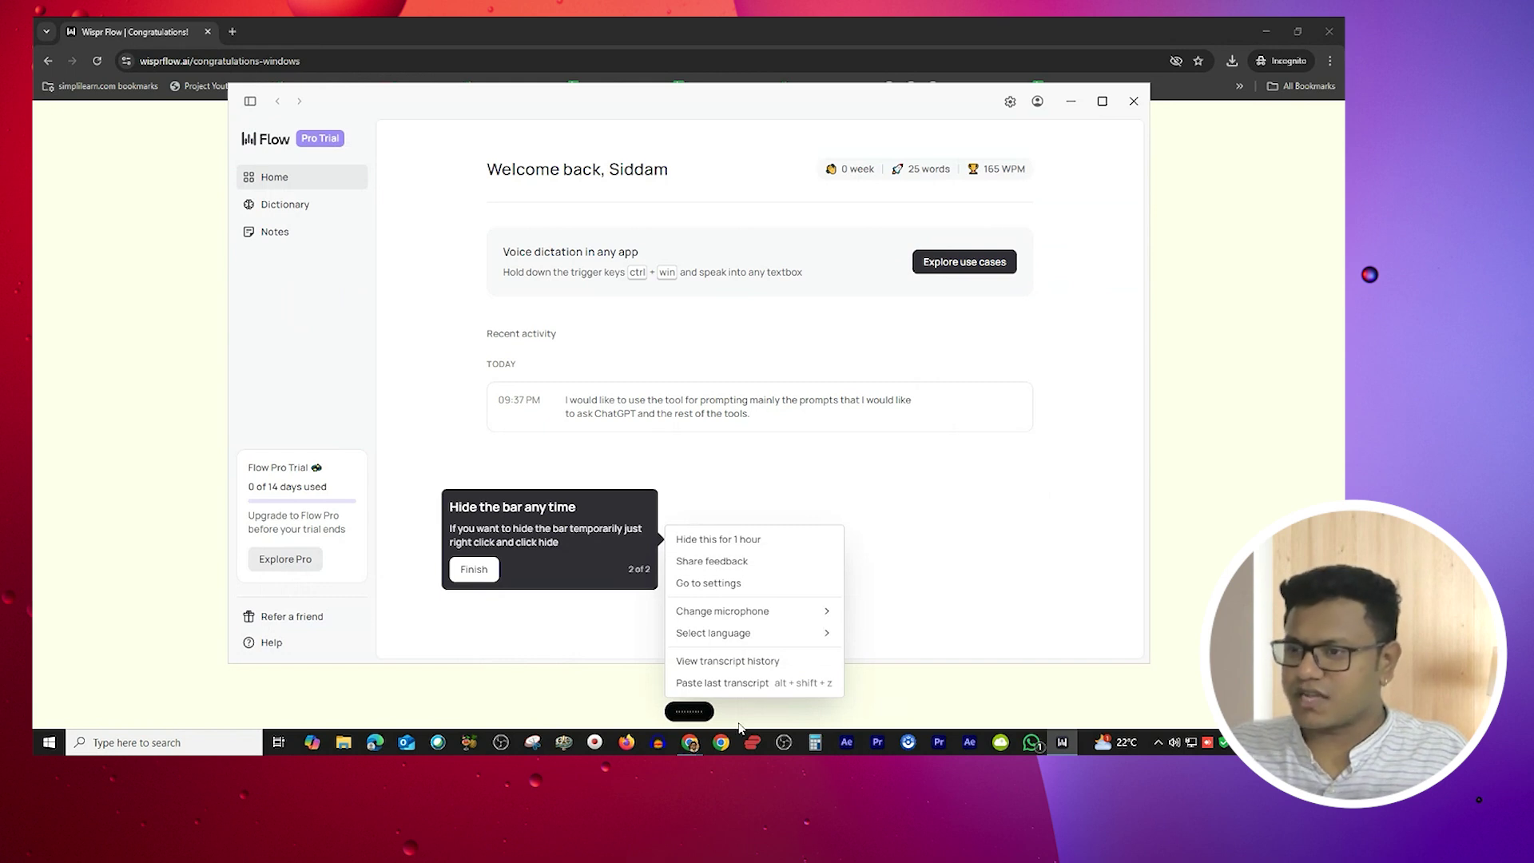
click(471, 570)
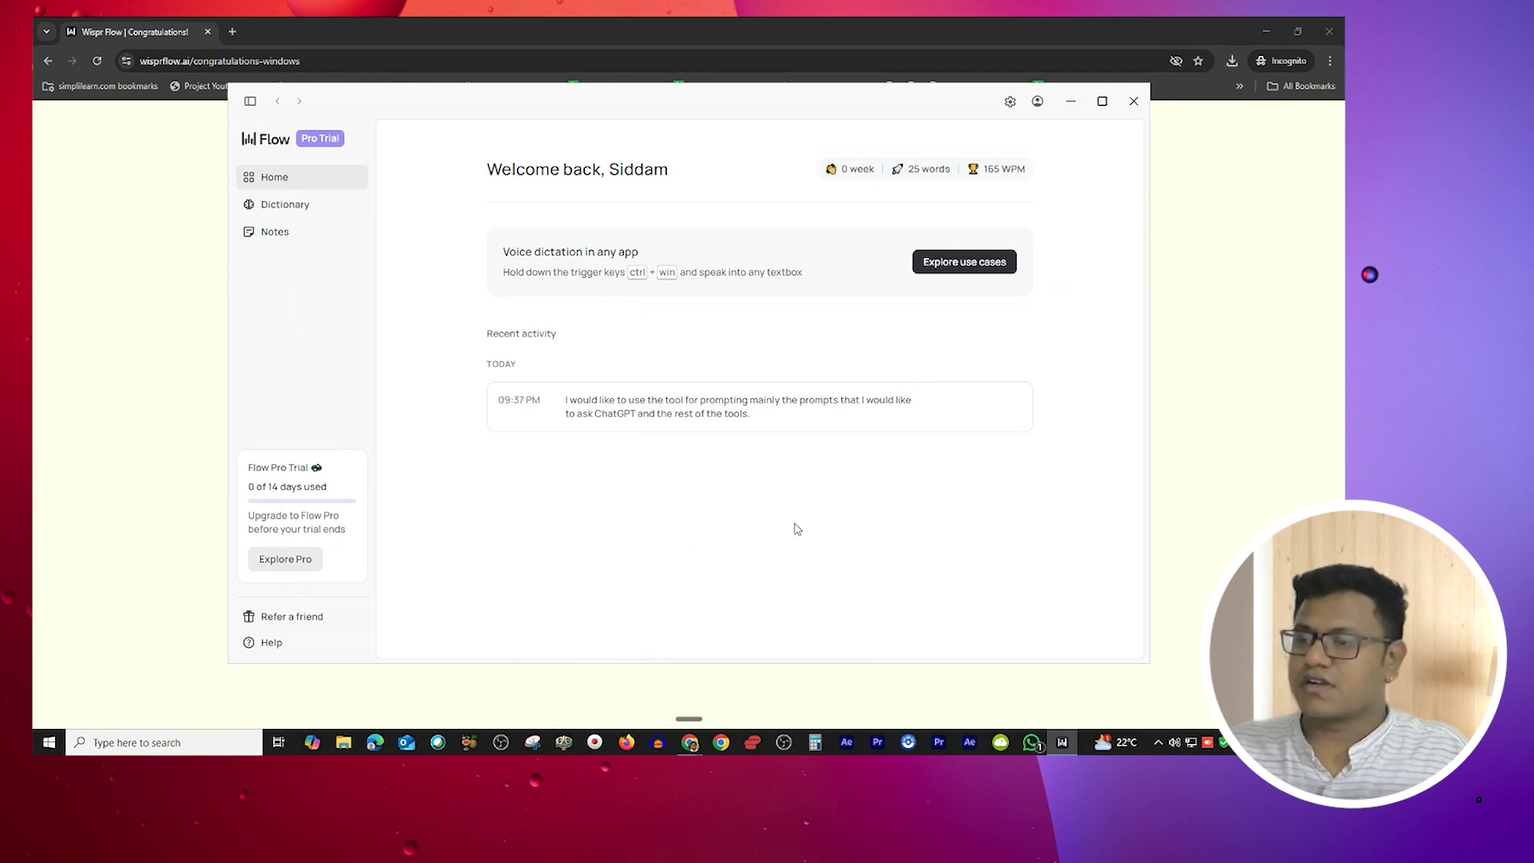
key(ctrl+super)
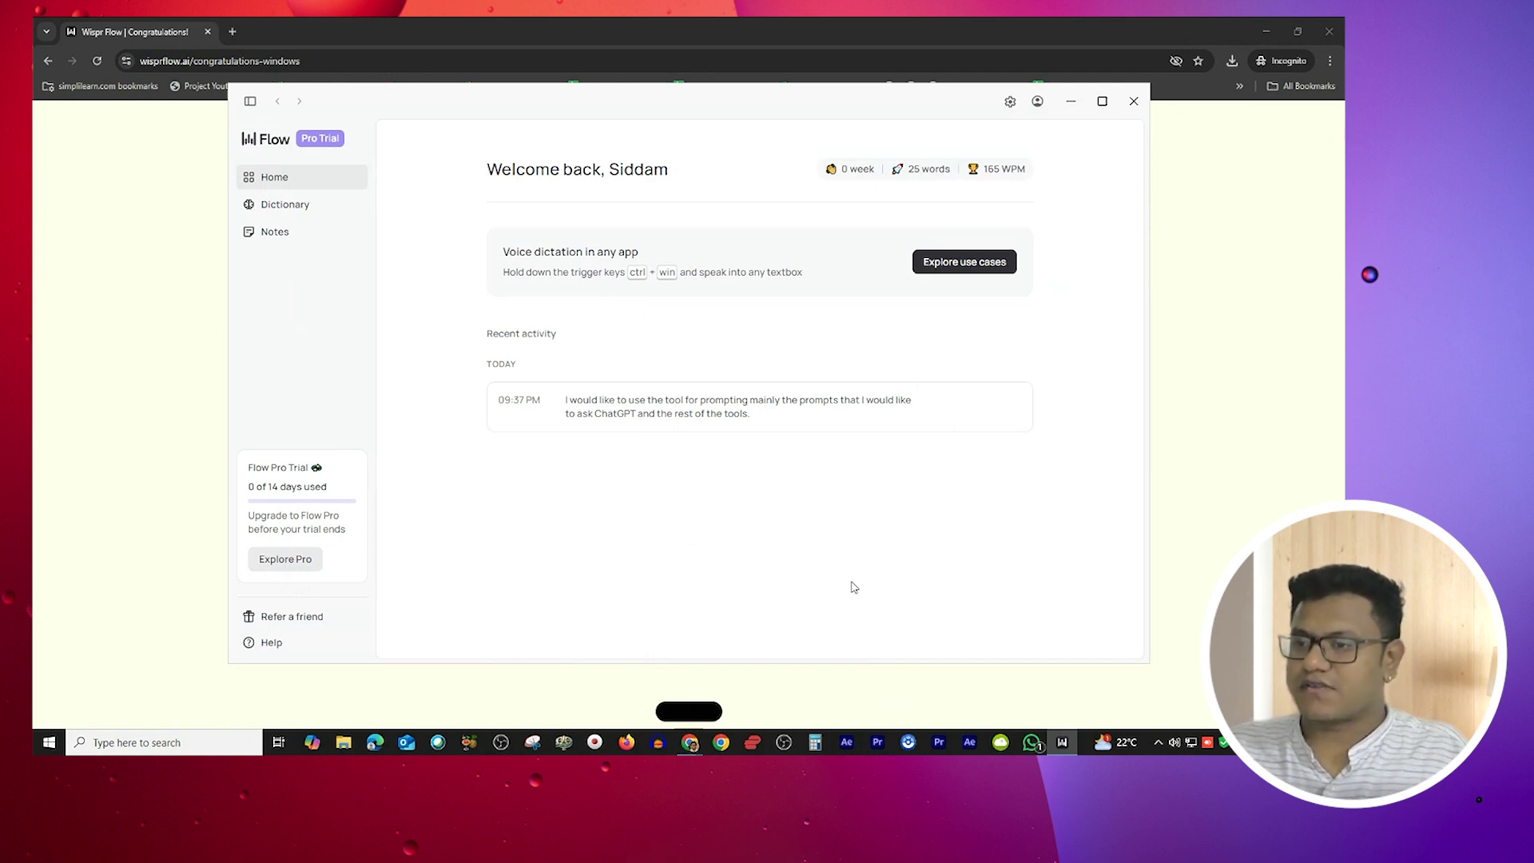
key(ctrl+super)
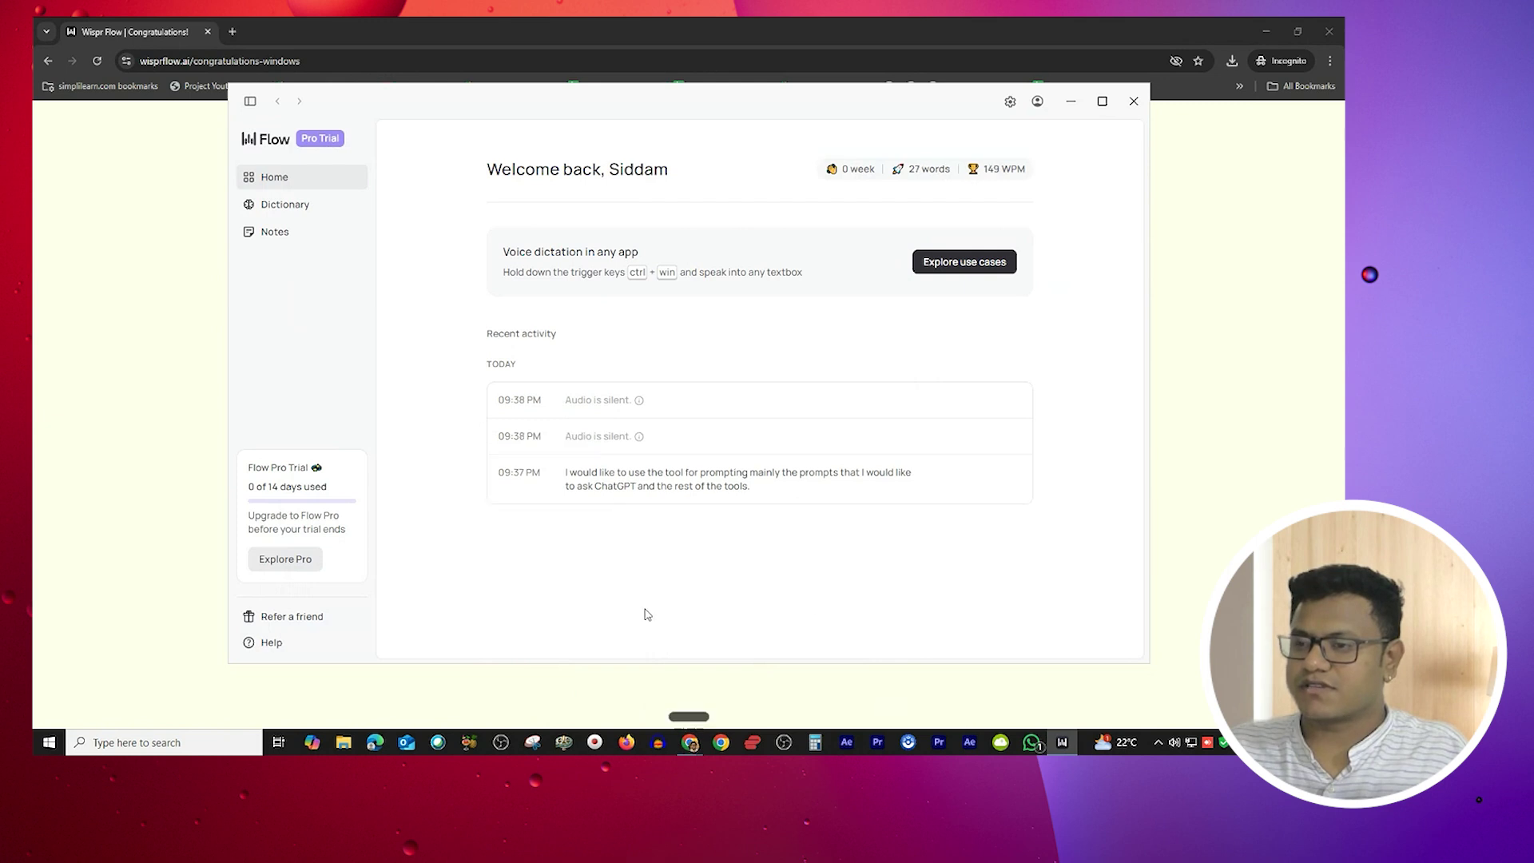
key(ctrl+super)
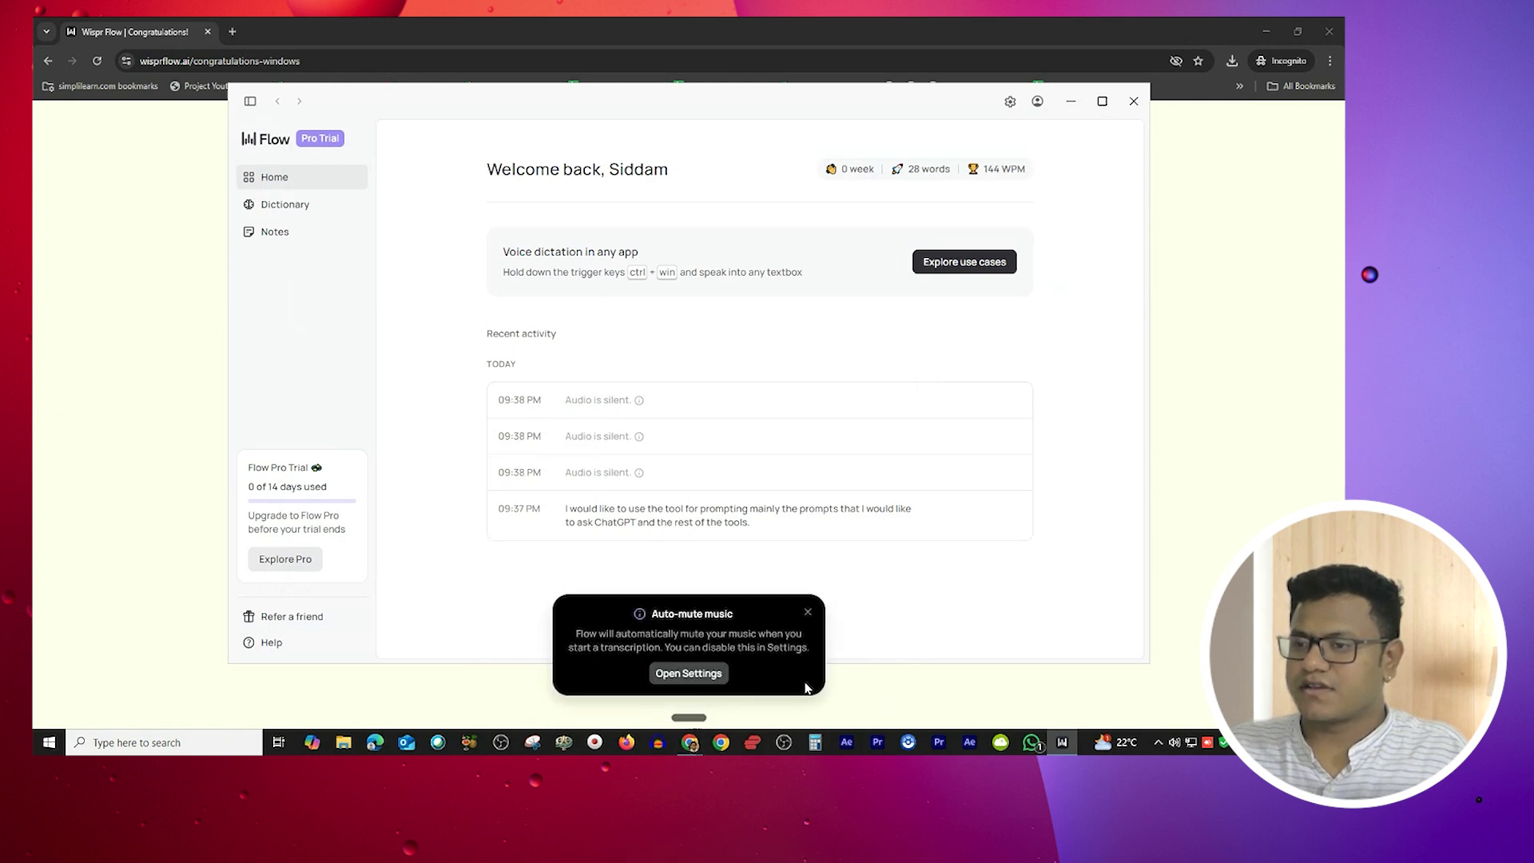
Close the Auto-mute music and hold-your-shortcut notices, tapping Ctrl+Win twice more
click(807, 612)
key(ctrl+super)
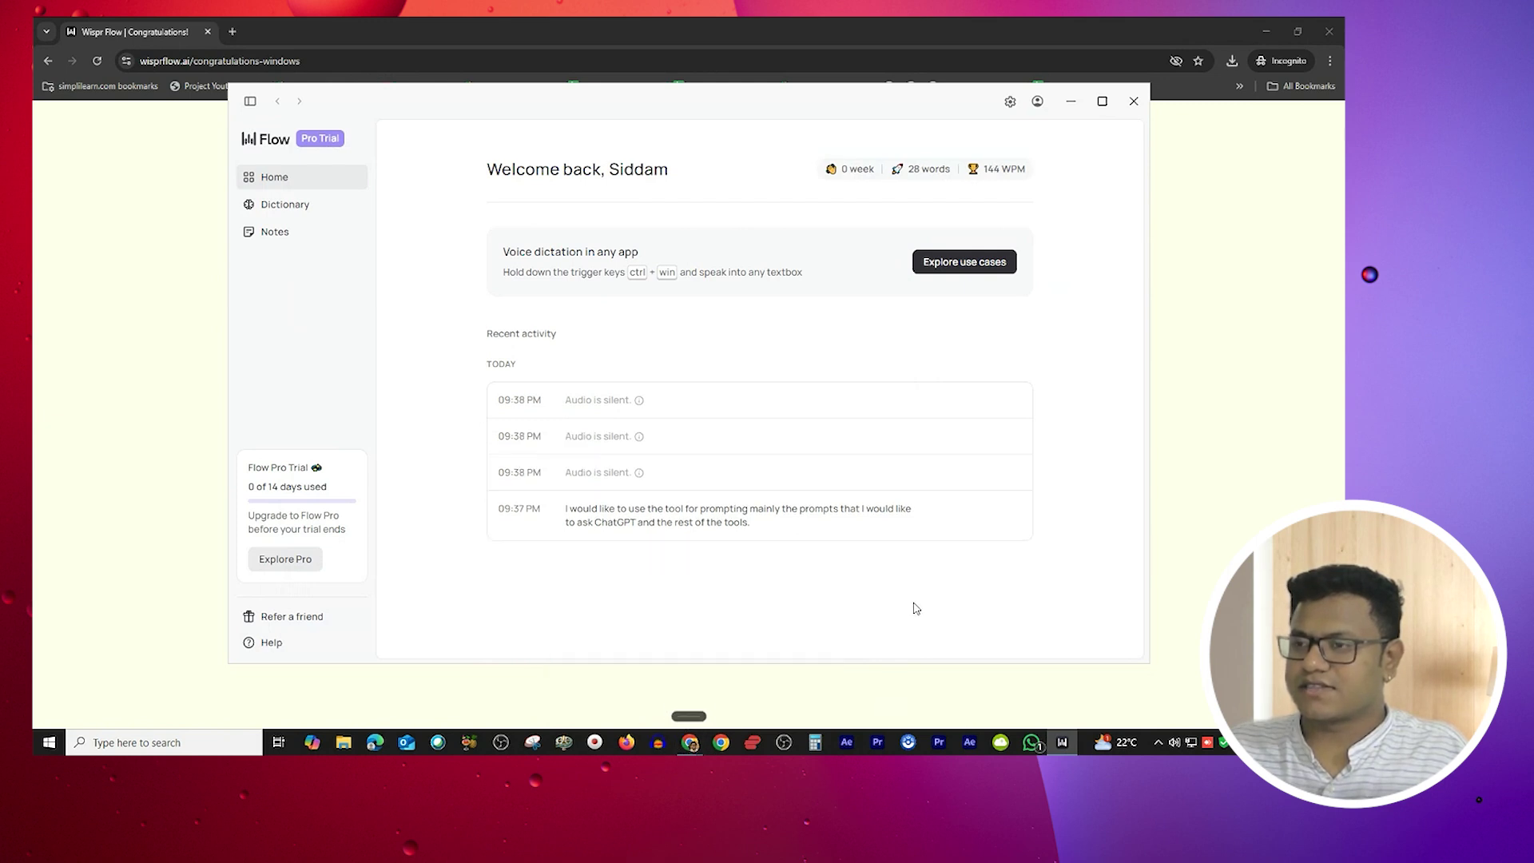
key(ctrl+super)
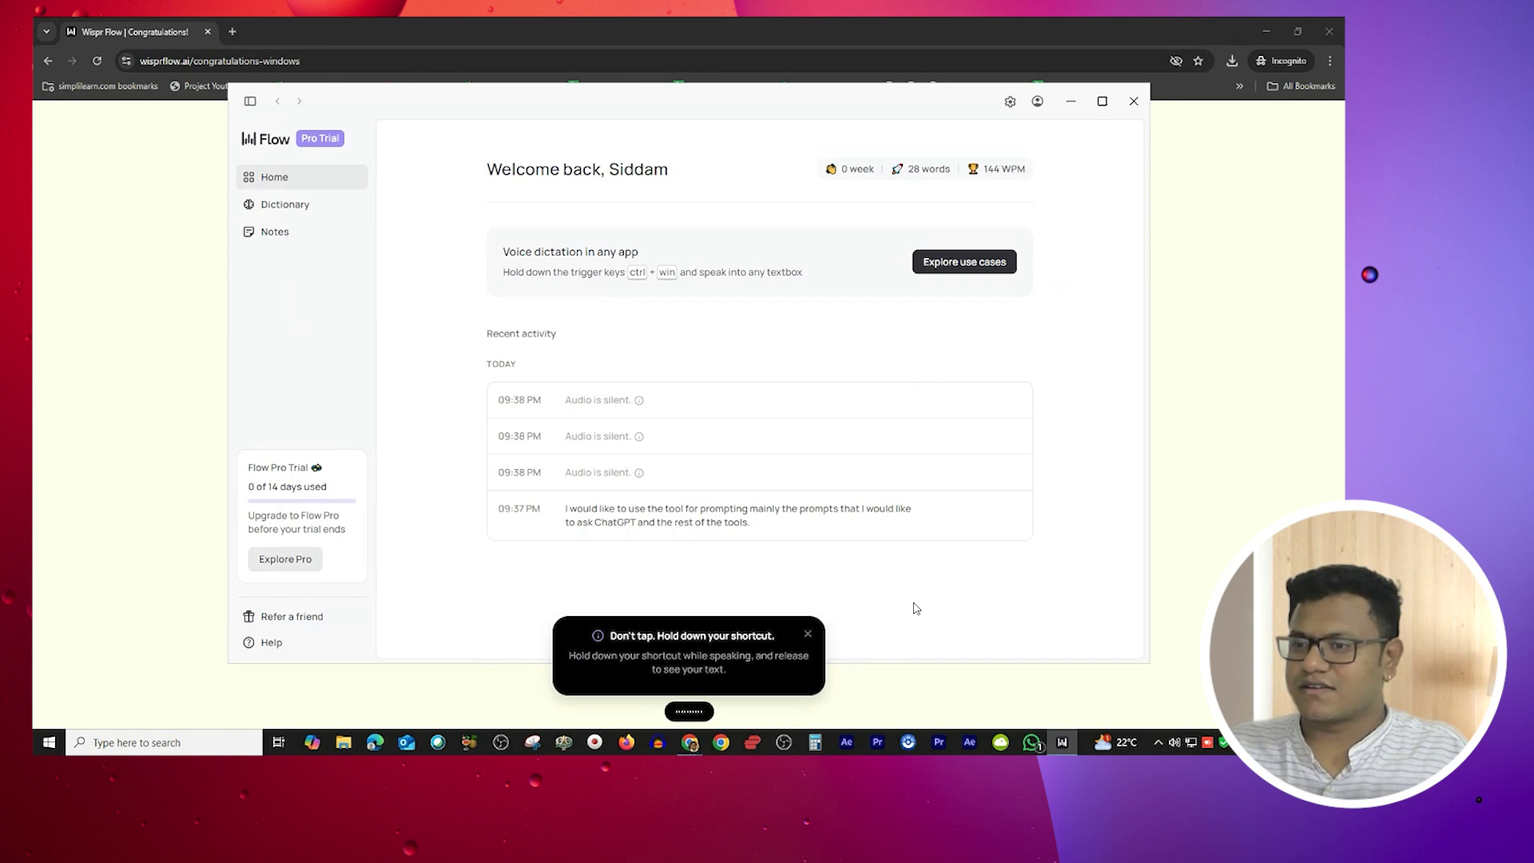
click(808, 634)
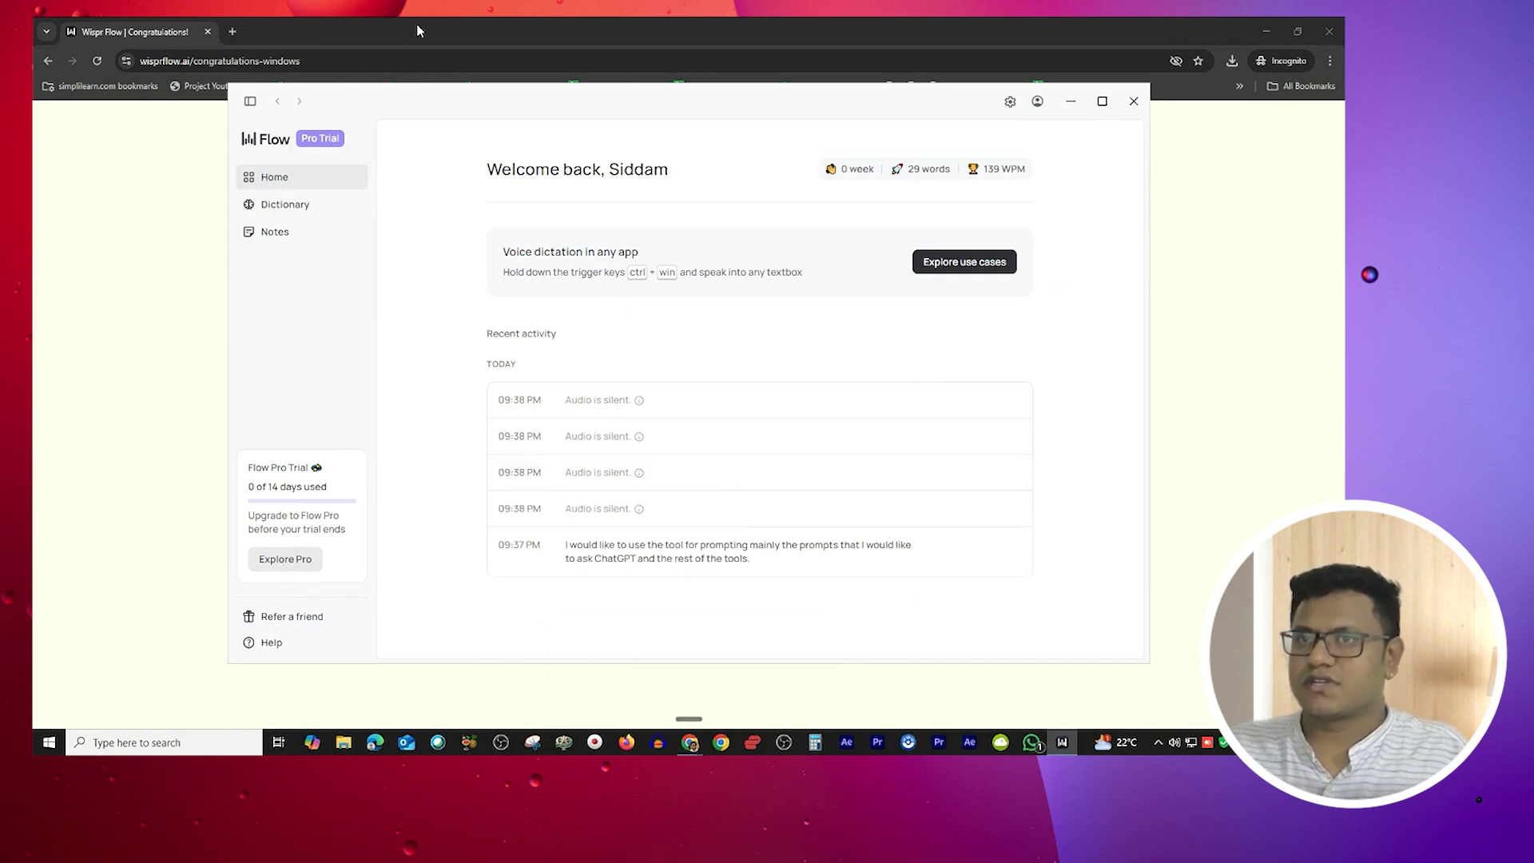
Open a new incognito Chrome tab and load chatgpt.com
click(320, 27)
click(232, 31)
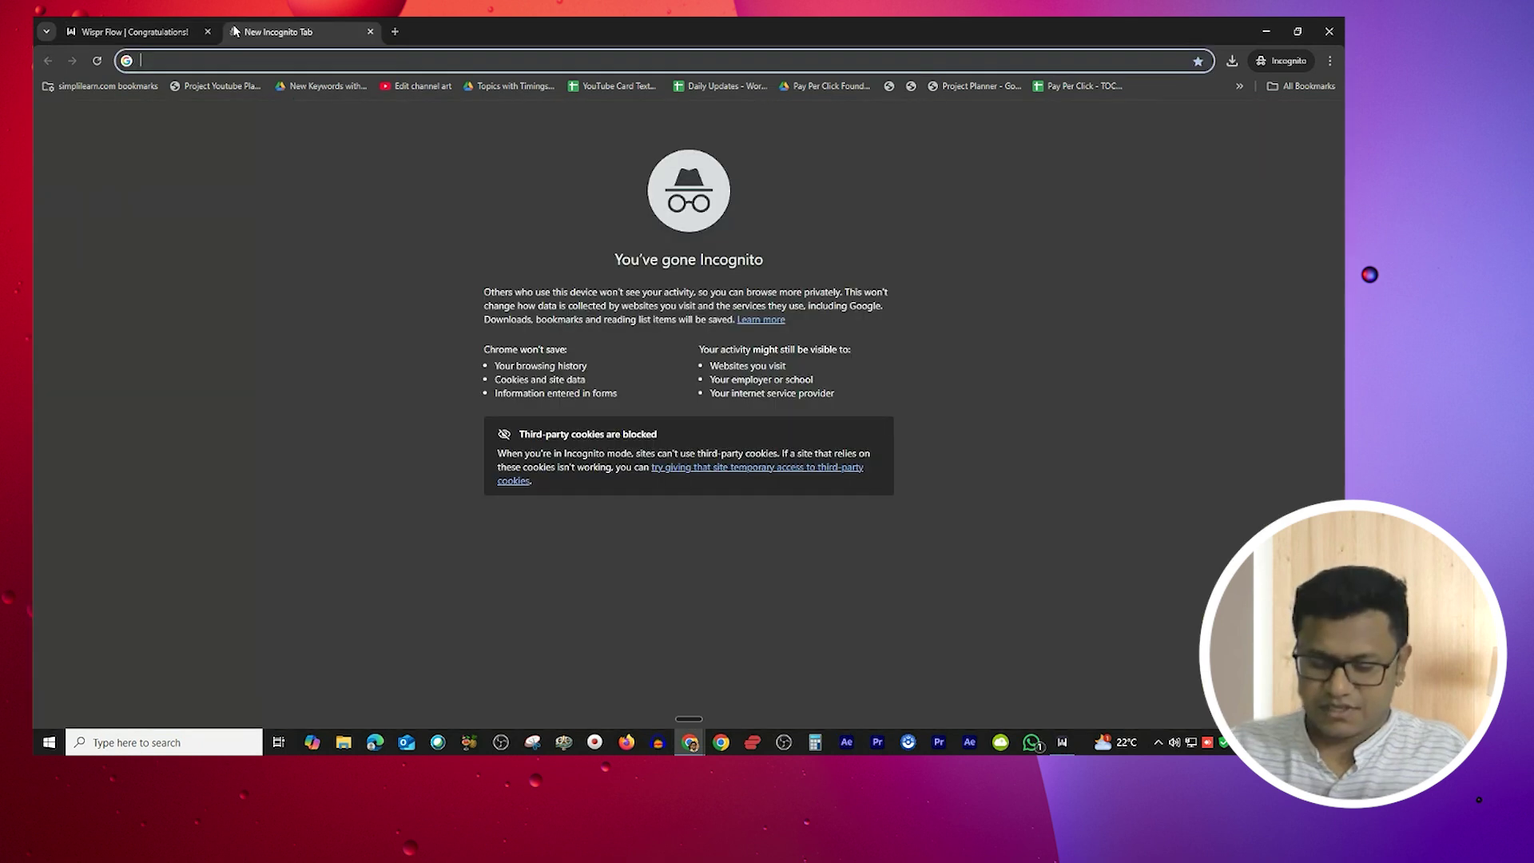
text(chatg)
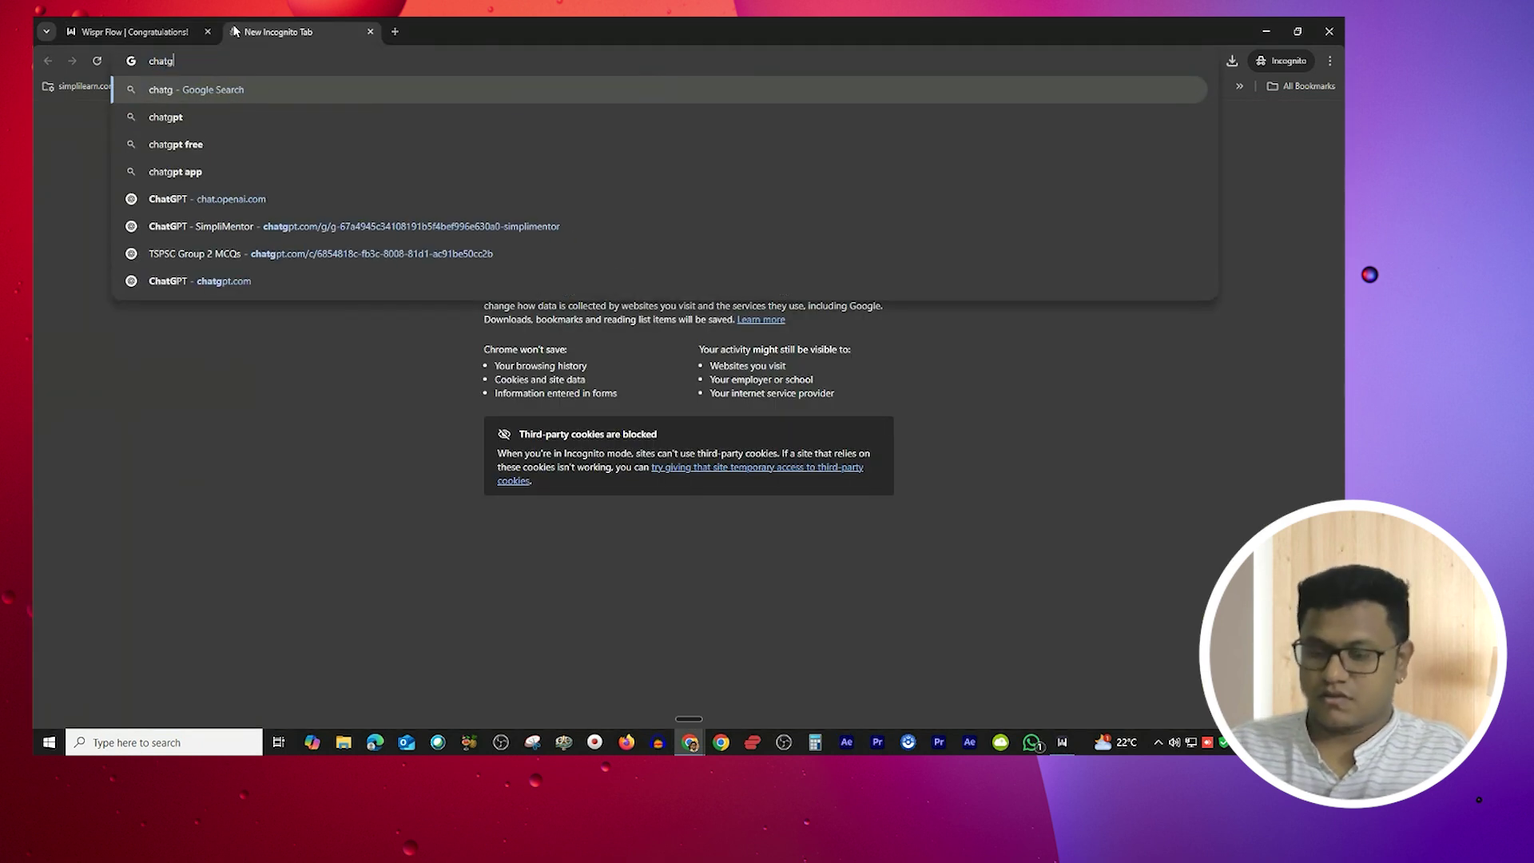
text(pt.com)
key(Return)
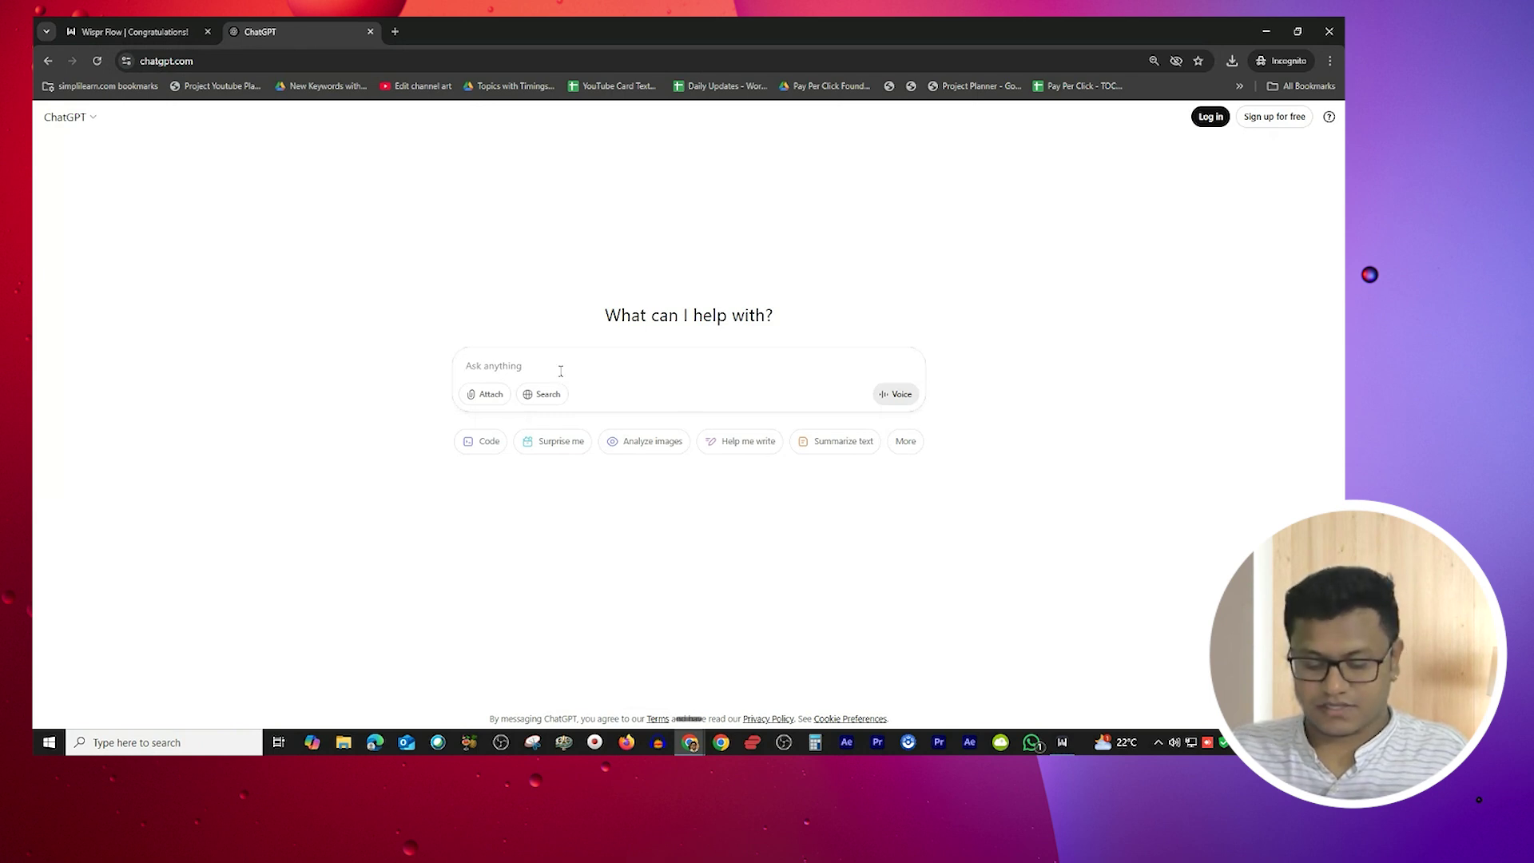
Dictate into Ask anything a request for a 10-minute script on content-creation tools, creators and funding
click(502, 366)
key(ctrl+super)
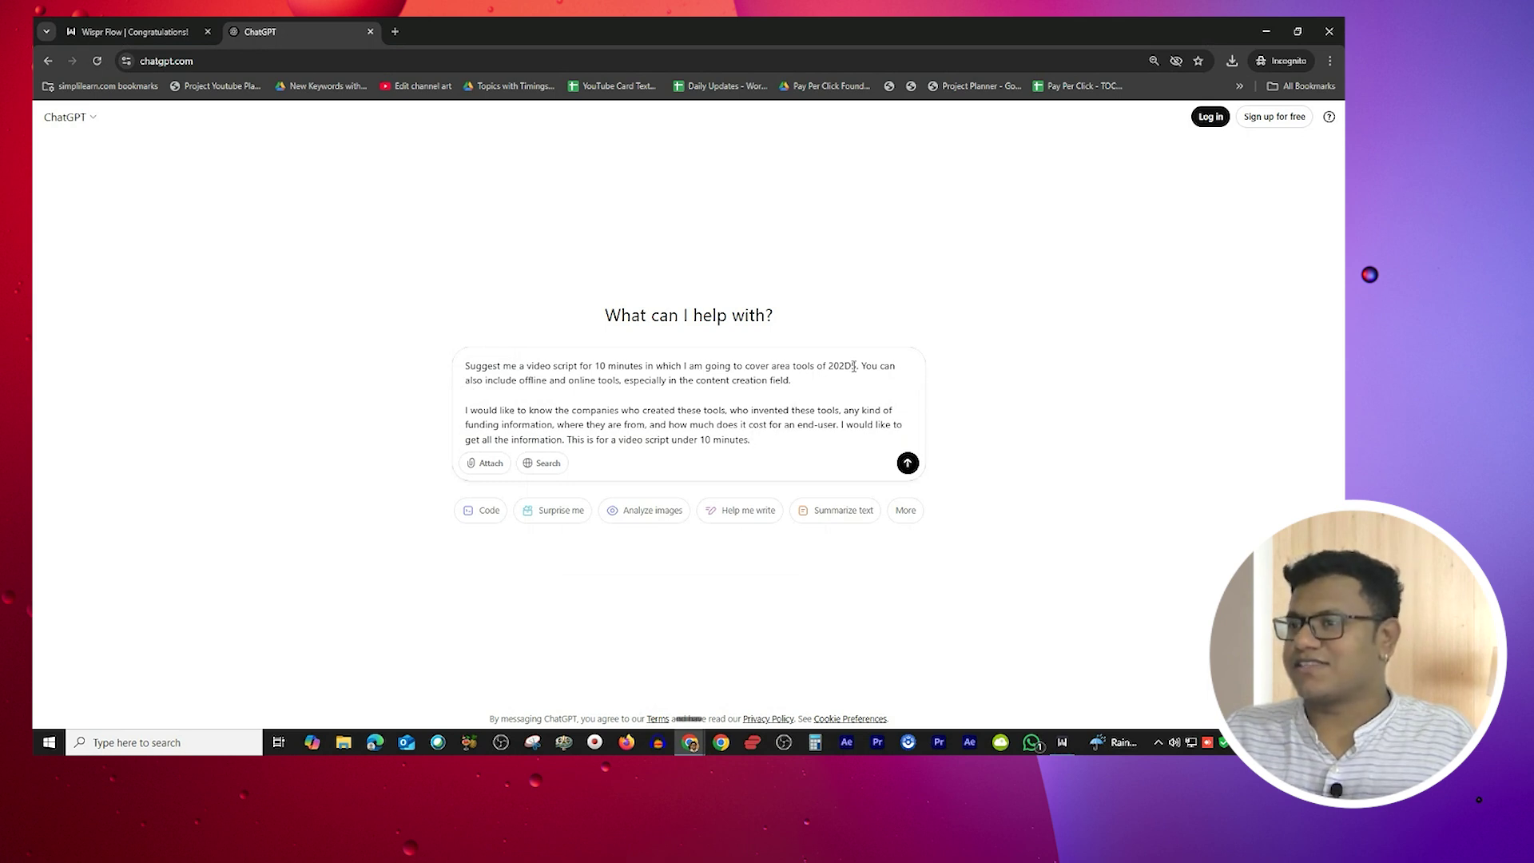
drag(843, 366, 851, 366)
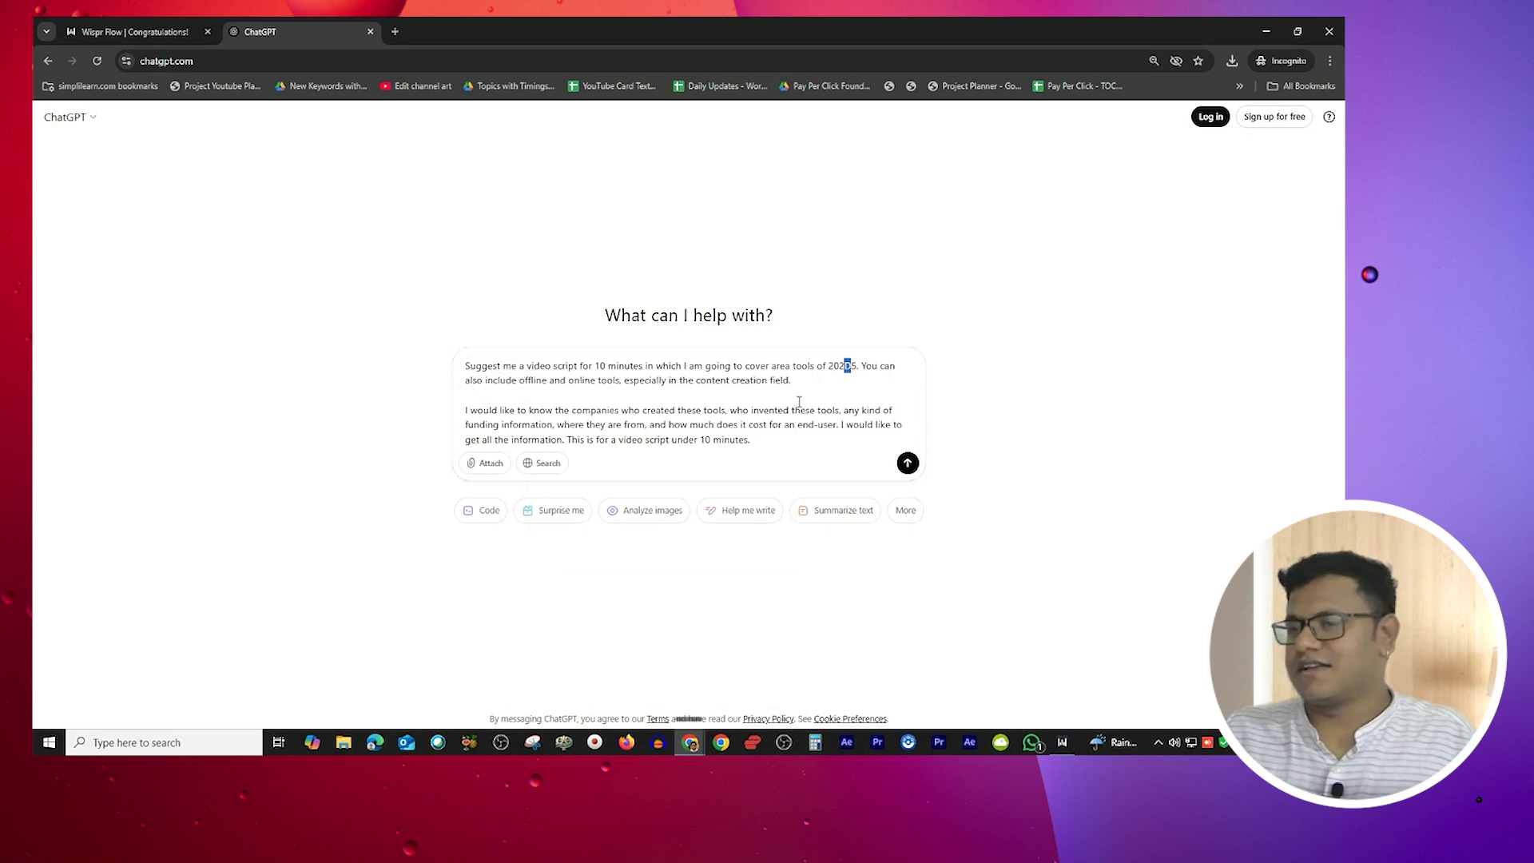
click(772, 444)
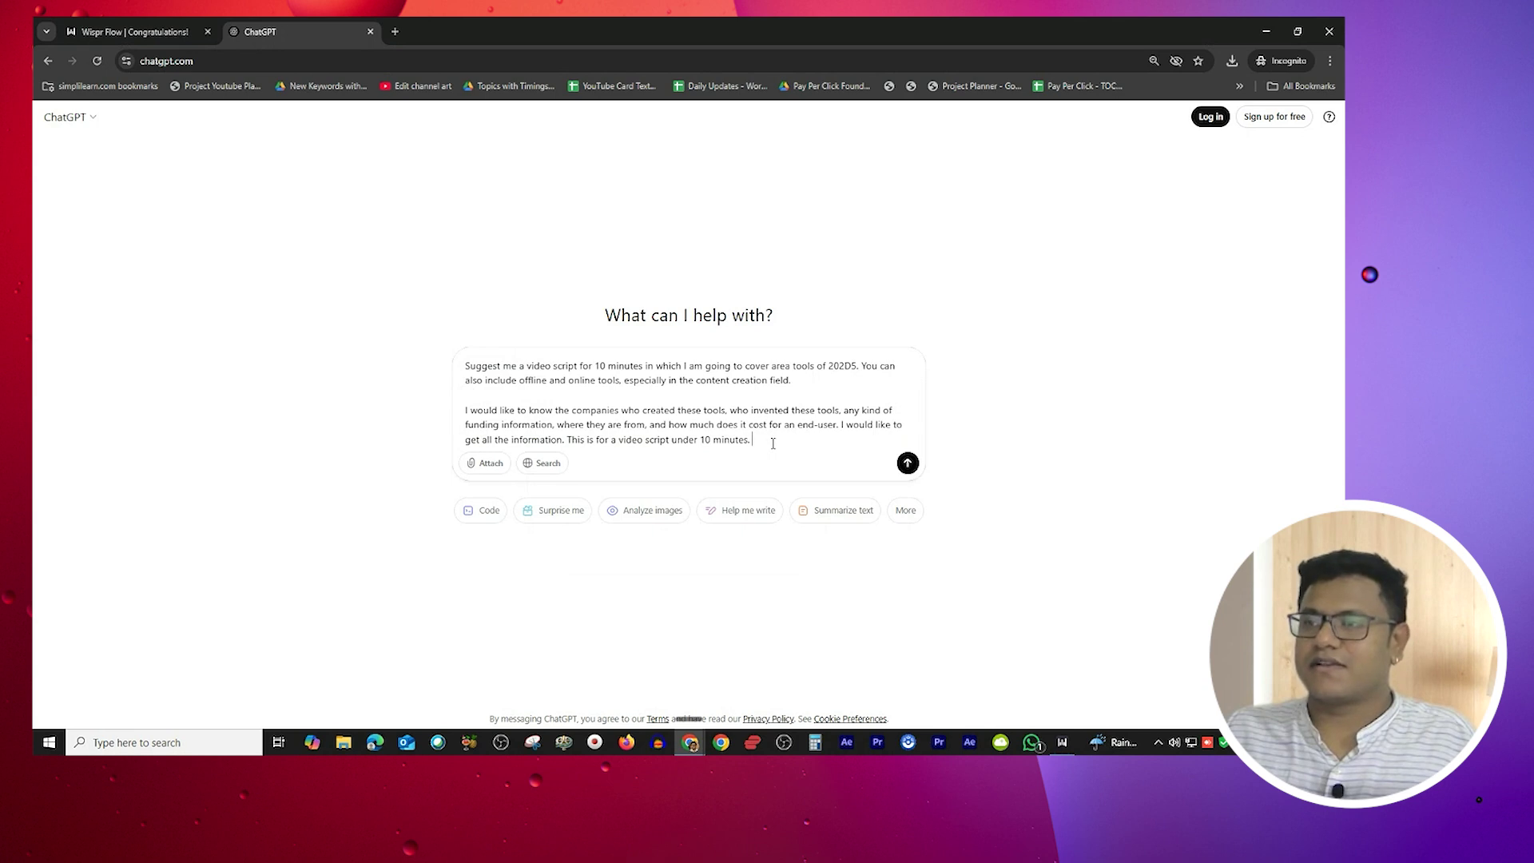
Send the prompt and scroll the streaming script covering Writesonic, Kittl, Clueso and Omneky
key(Return)
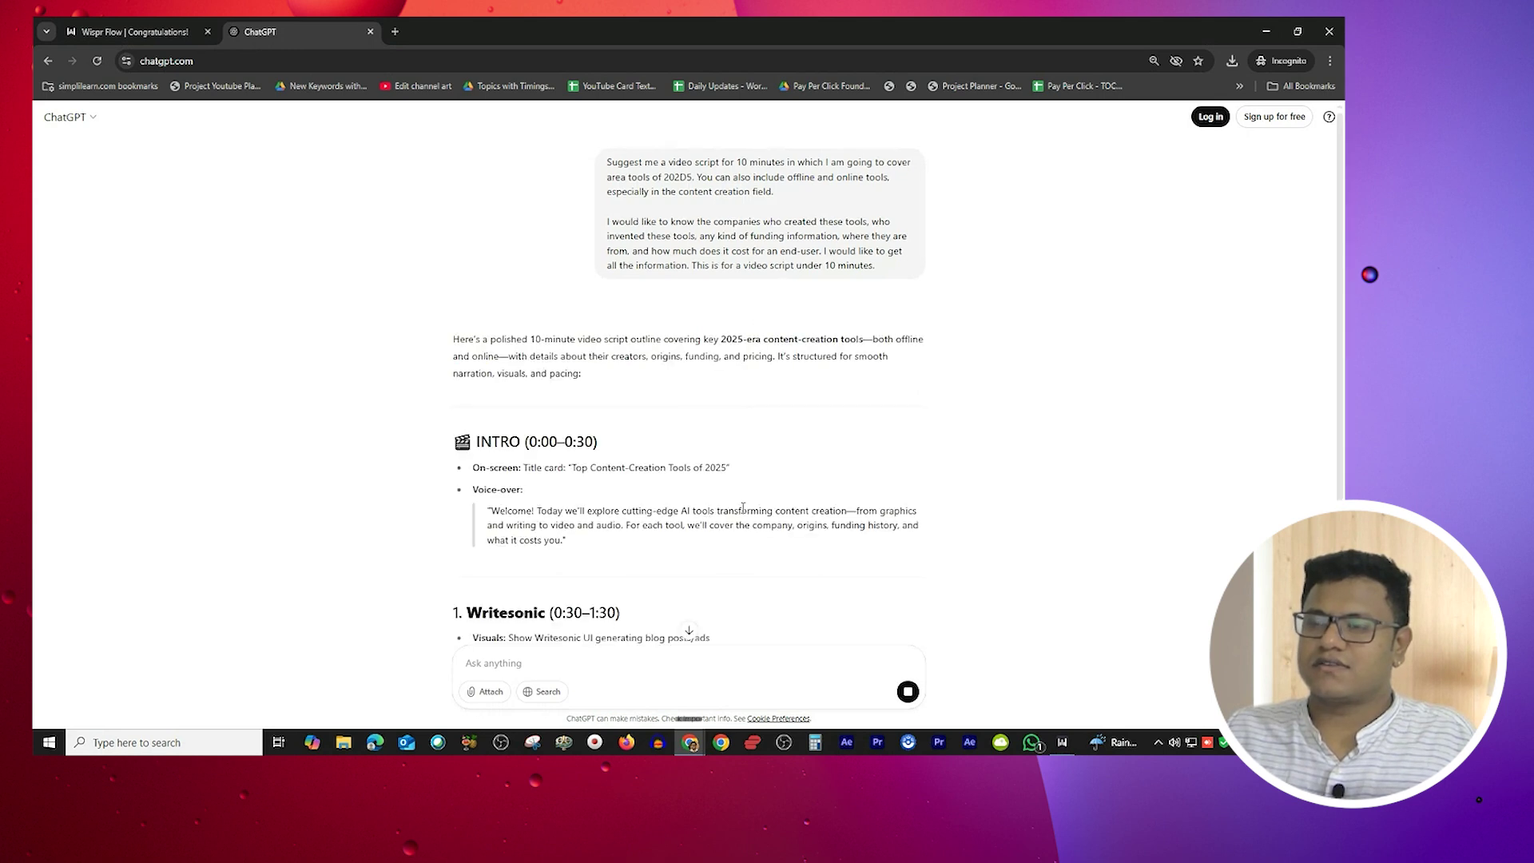
scroll(899, 480, down, 2)
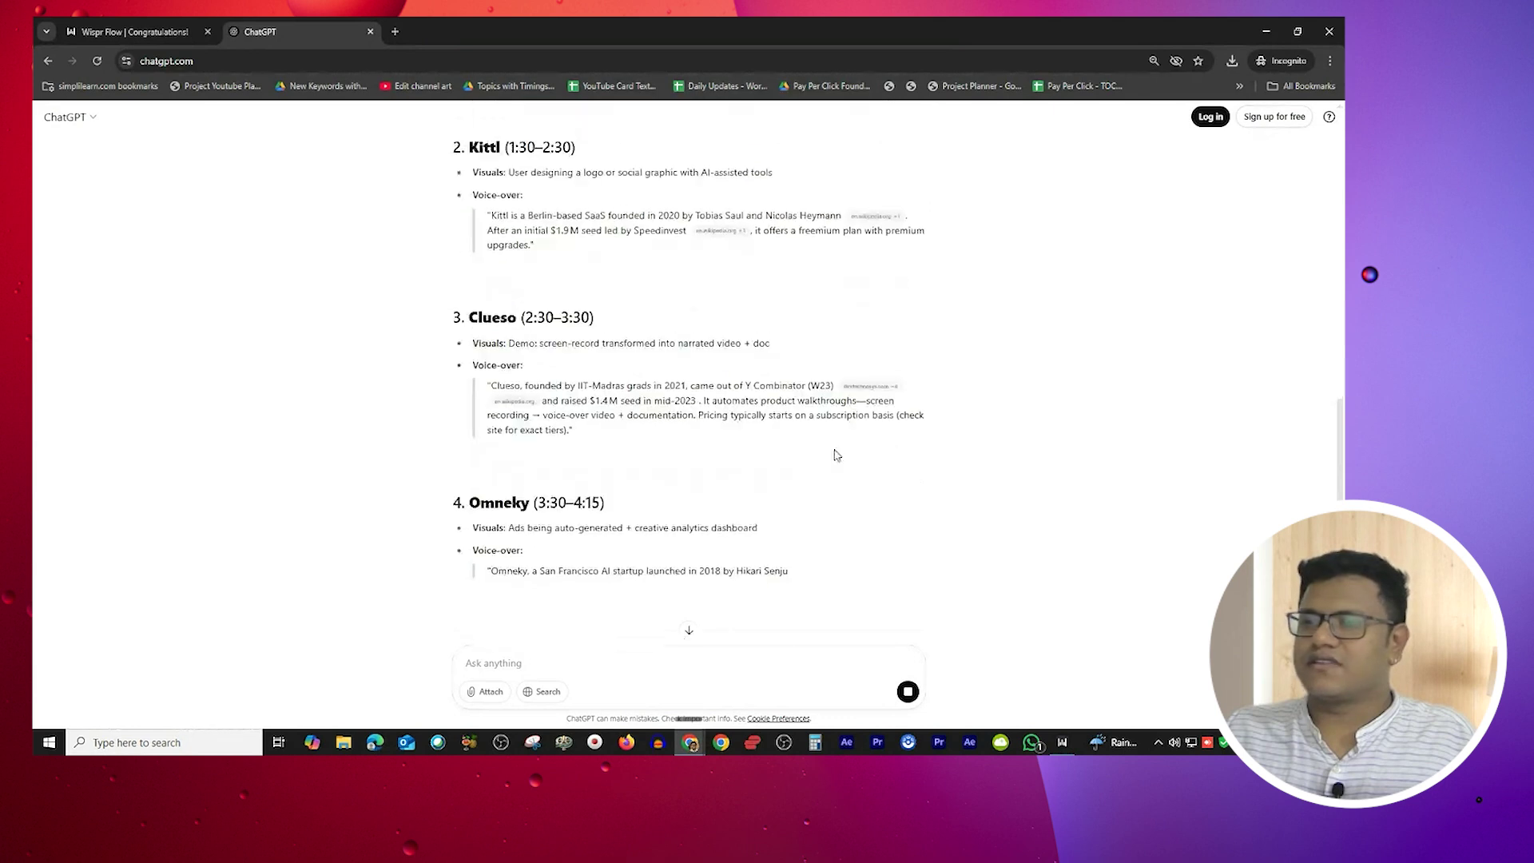
scroll(897, 344, up, 7)
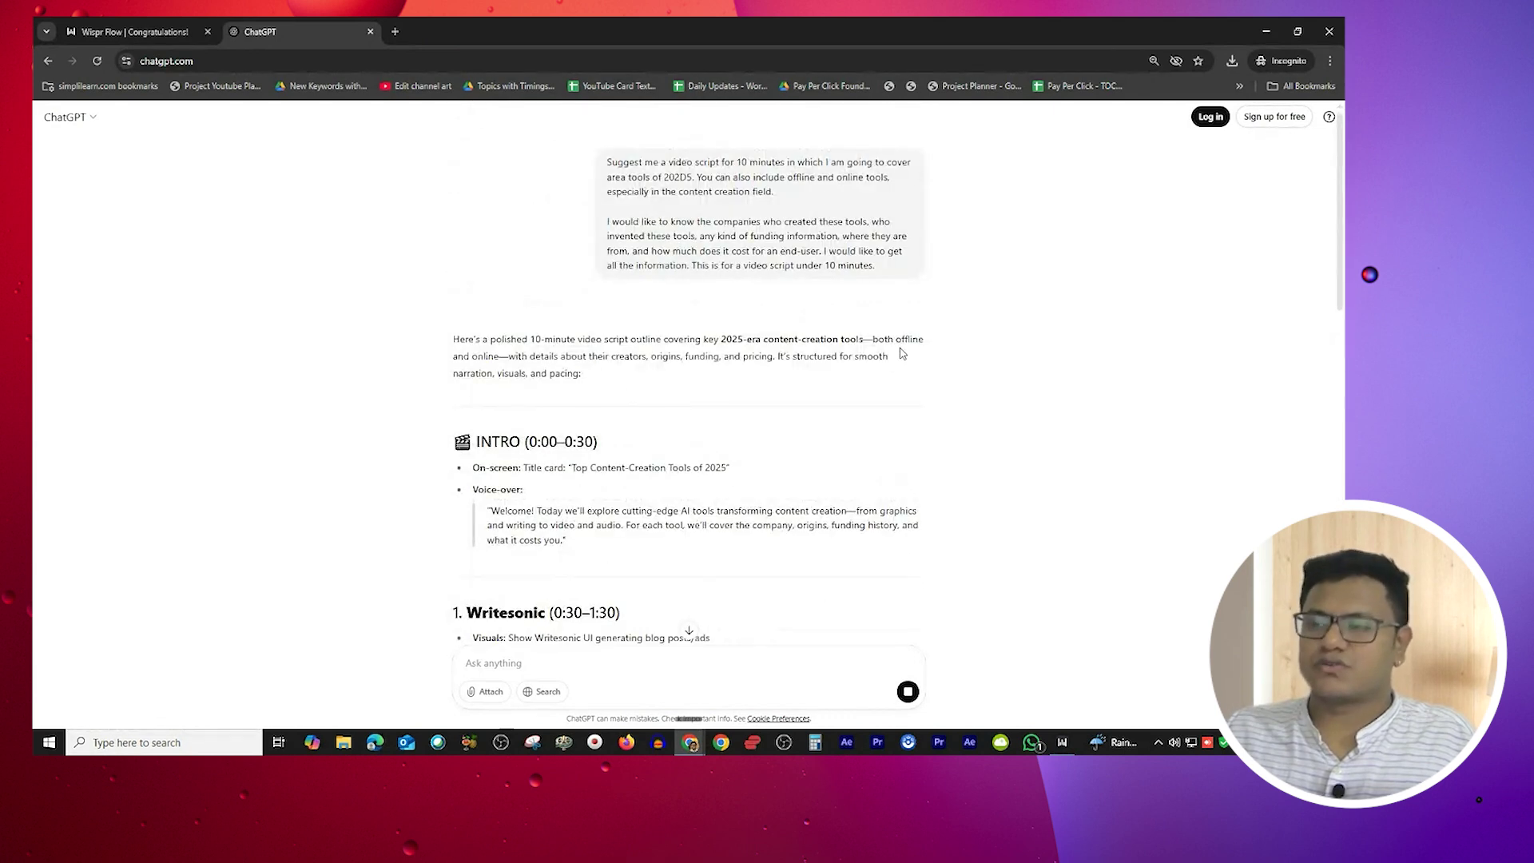
Bring up the Flow dashboard from the taskbar, highlight the trial days note, and maximize it
click(1063, 742)
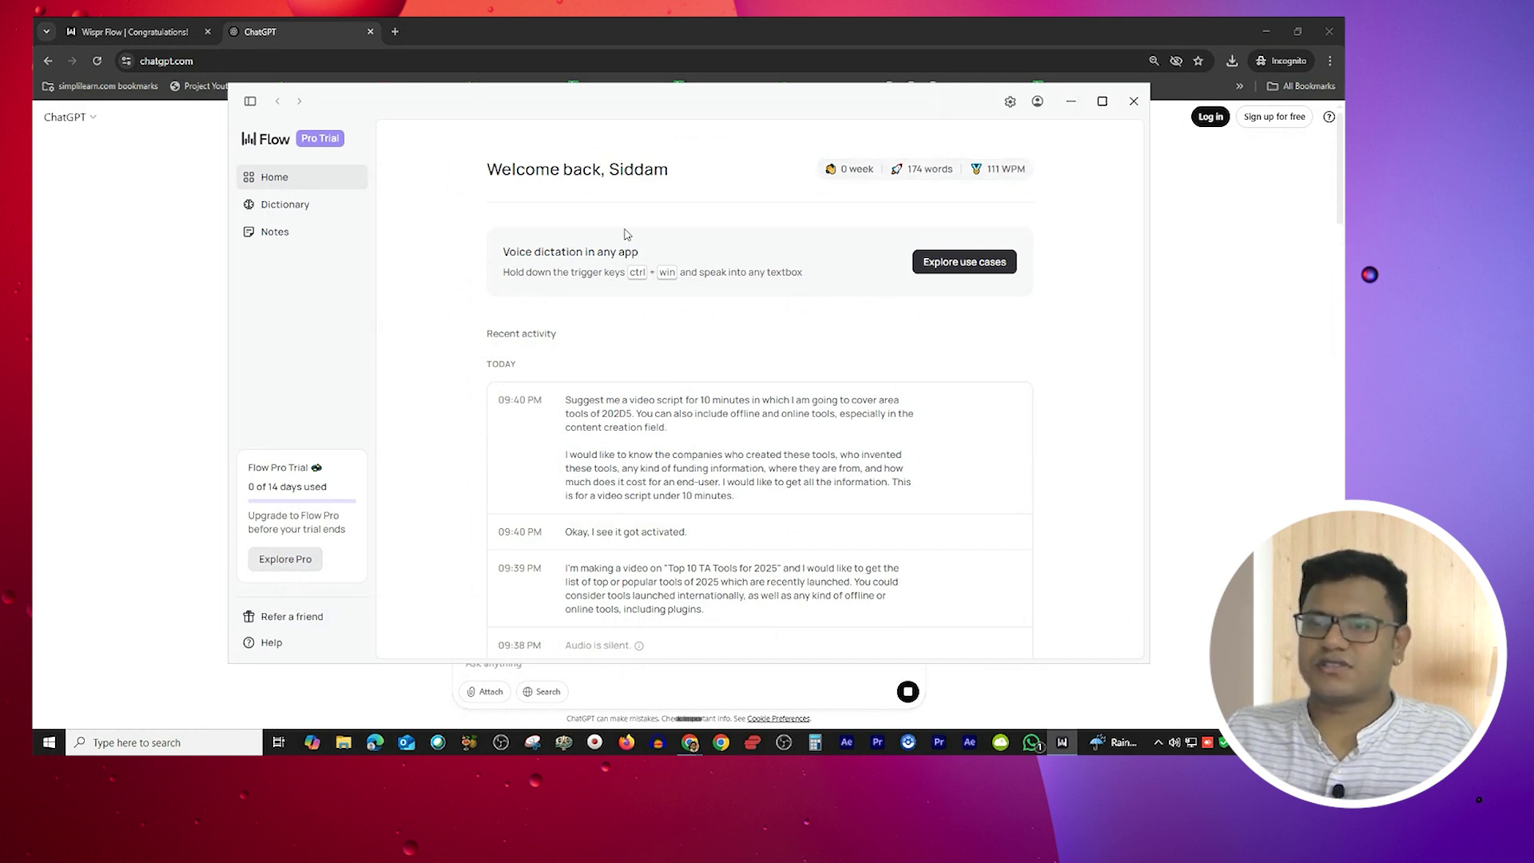
drag(254, 487, 367, 497)
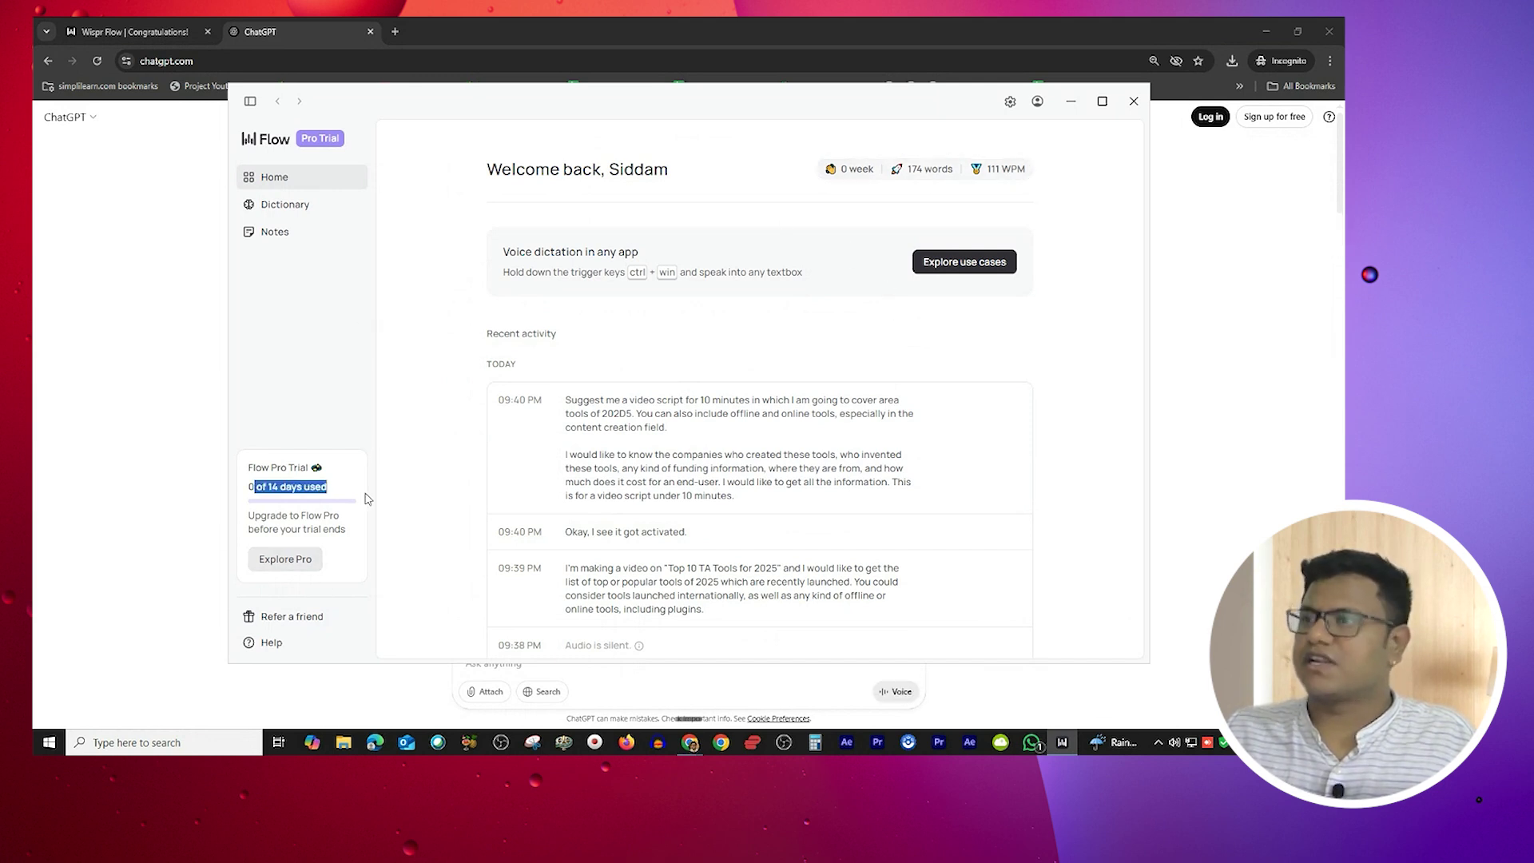
click(1101, 101)
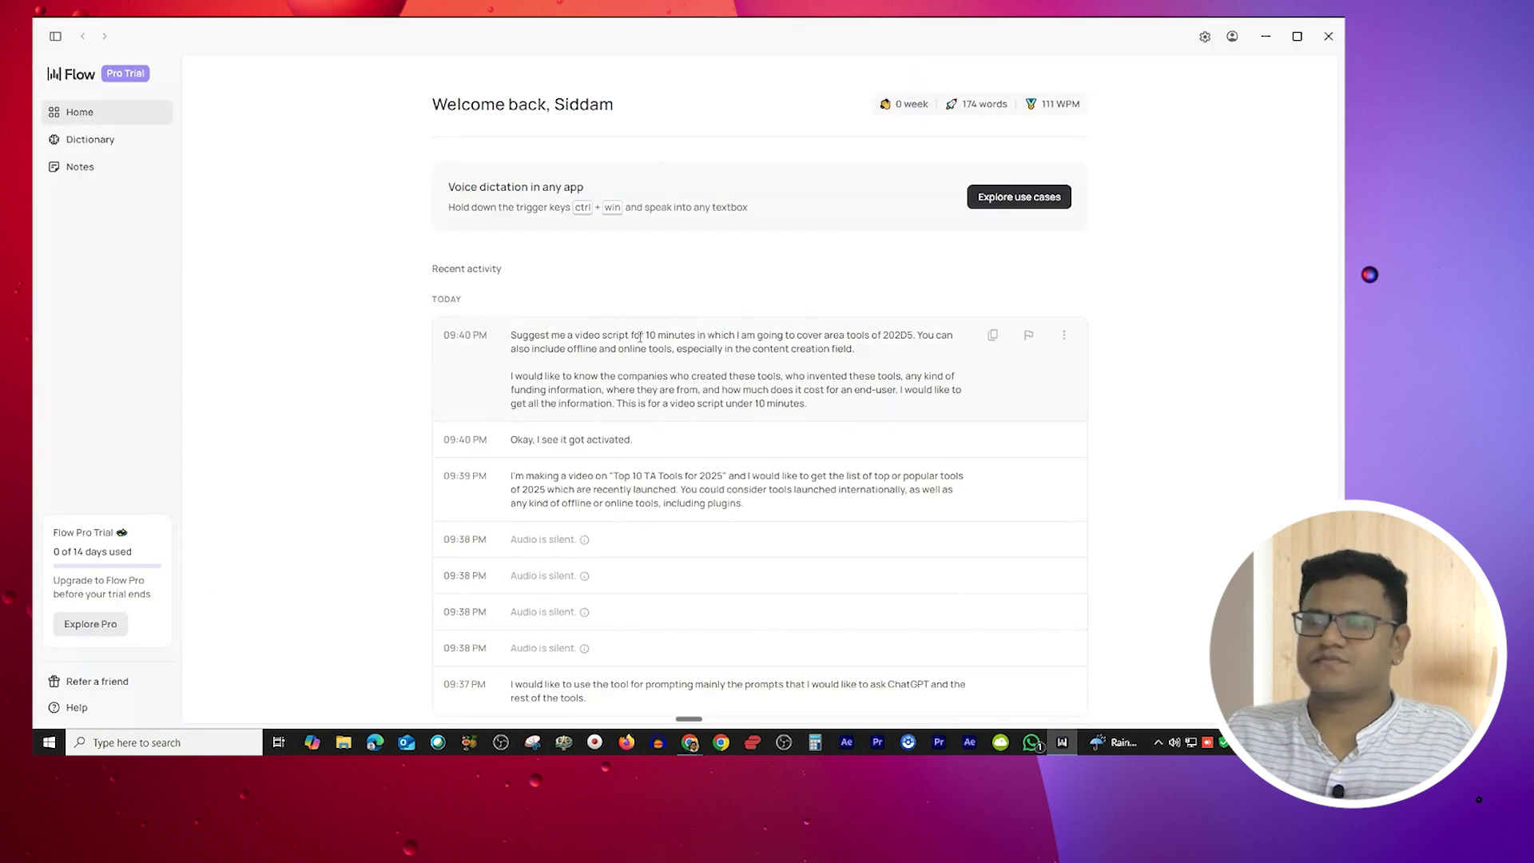